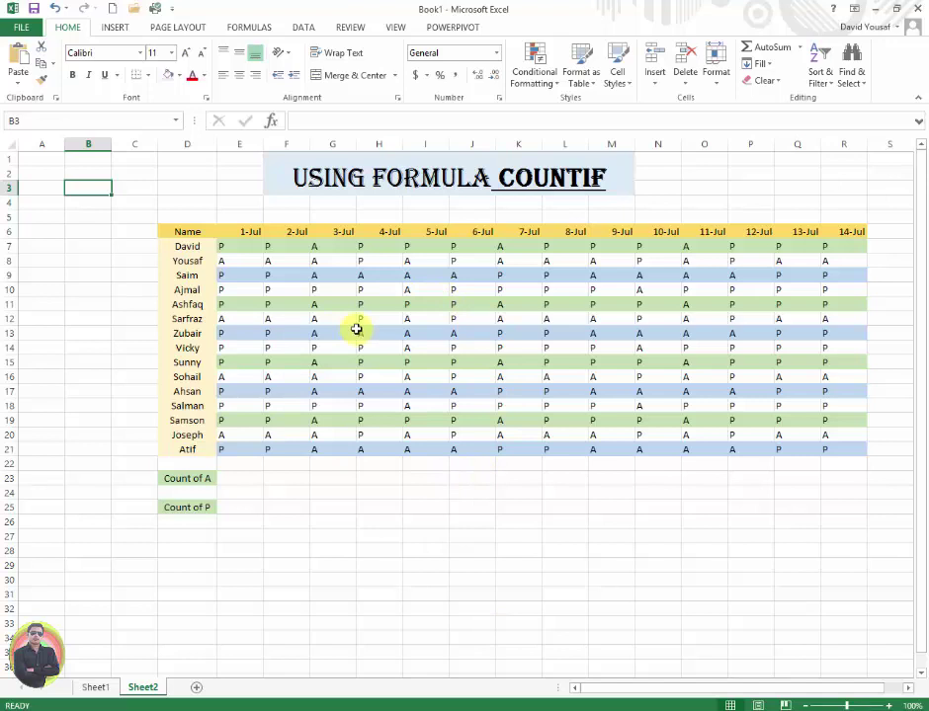
Step: Select cell E23, the Count of A result cell for 1-Jul
click(230, 480)
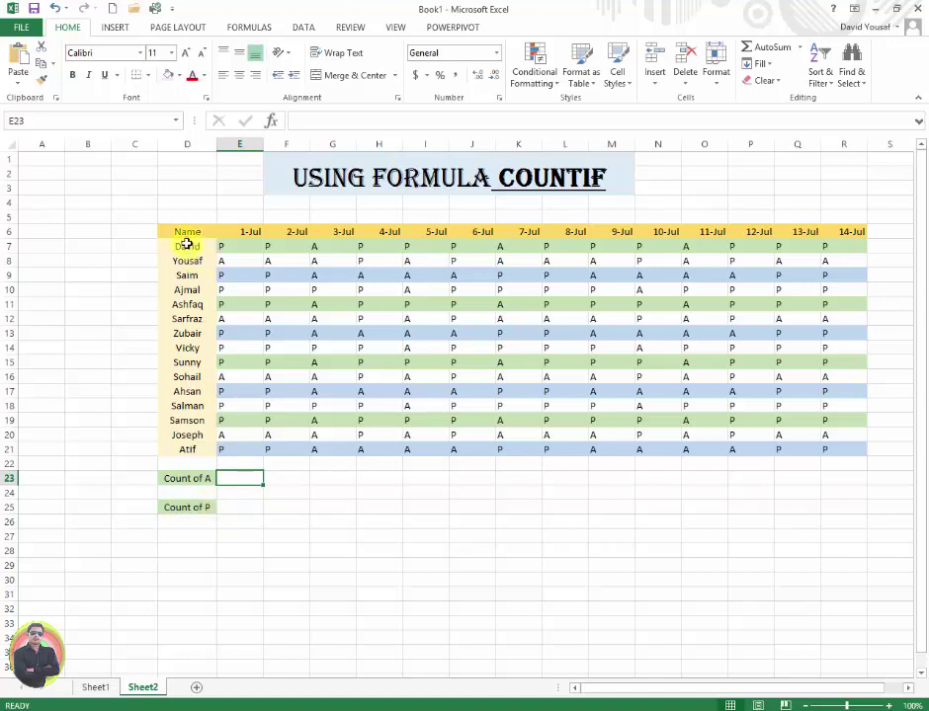
drag(188, 248, 198, 451)
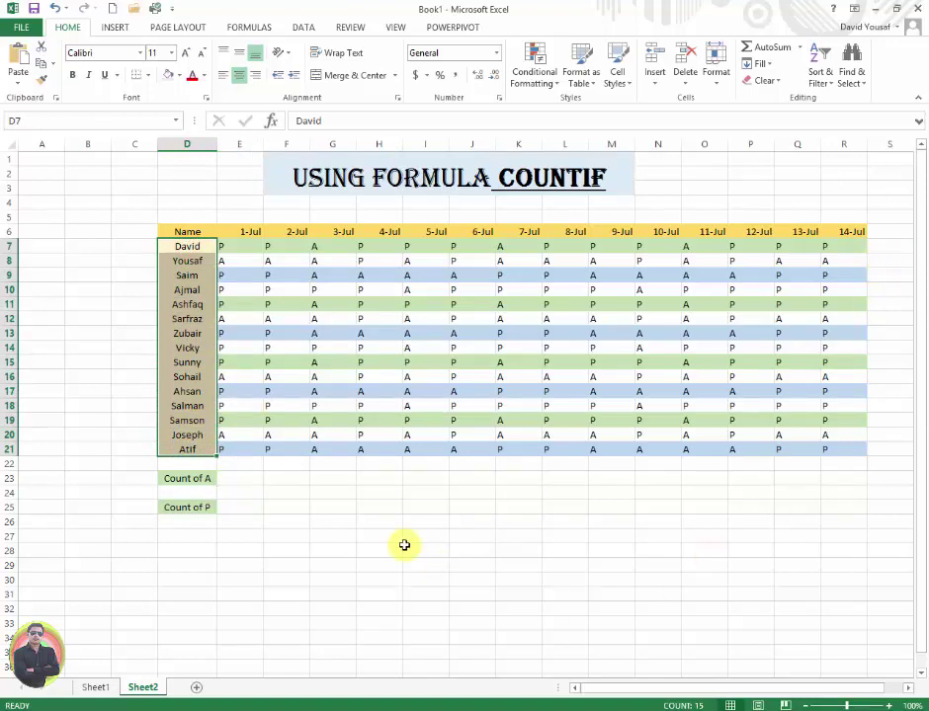
click(237, 482)
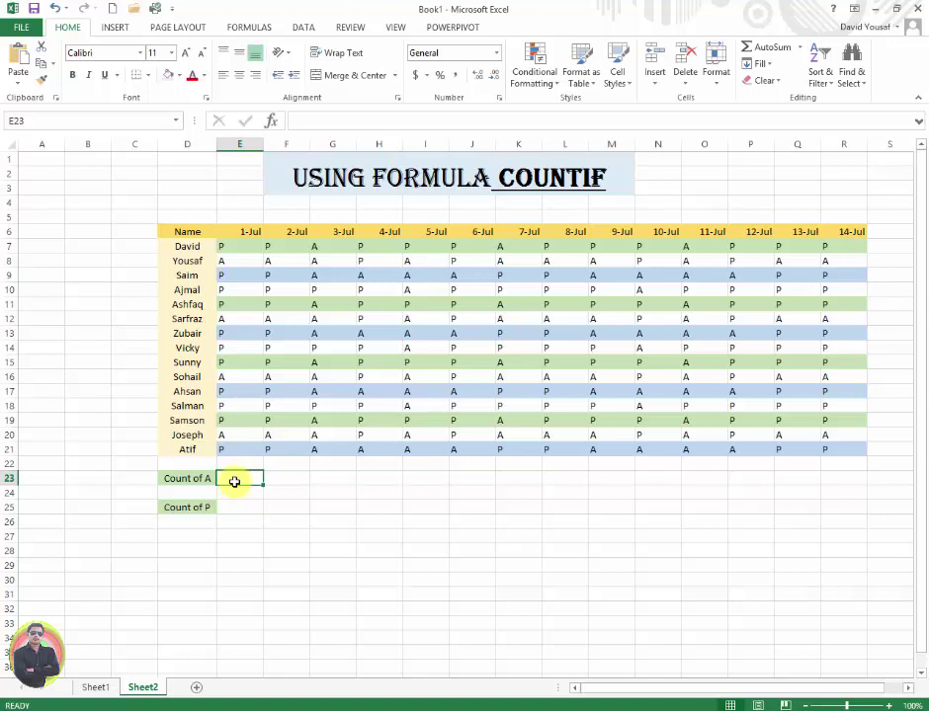
Step: Start =countif( in E23 and select the 1-Jul column range with Shift+arrow keys
text(=)
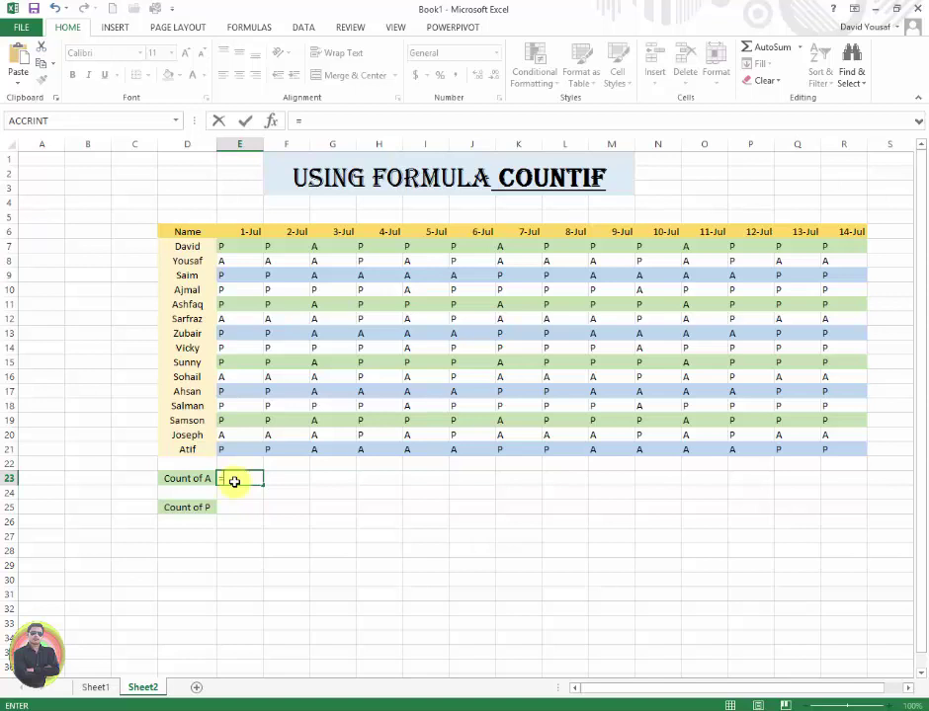
text(cou)
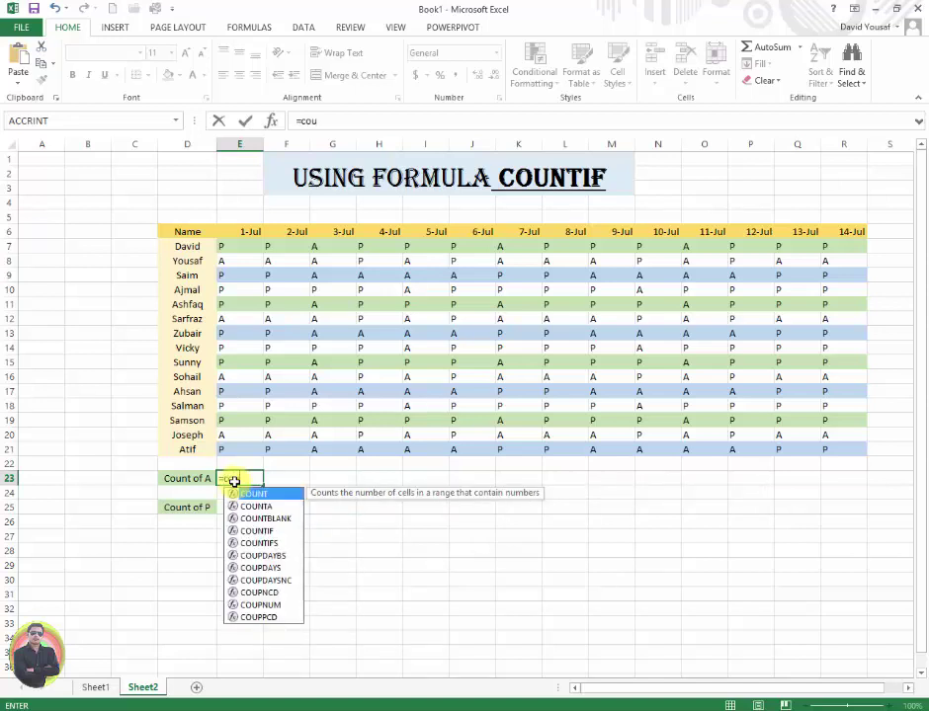
text(ntif)
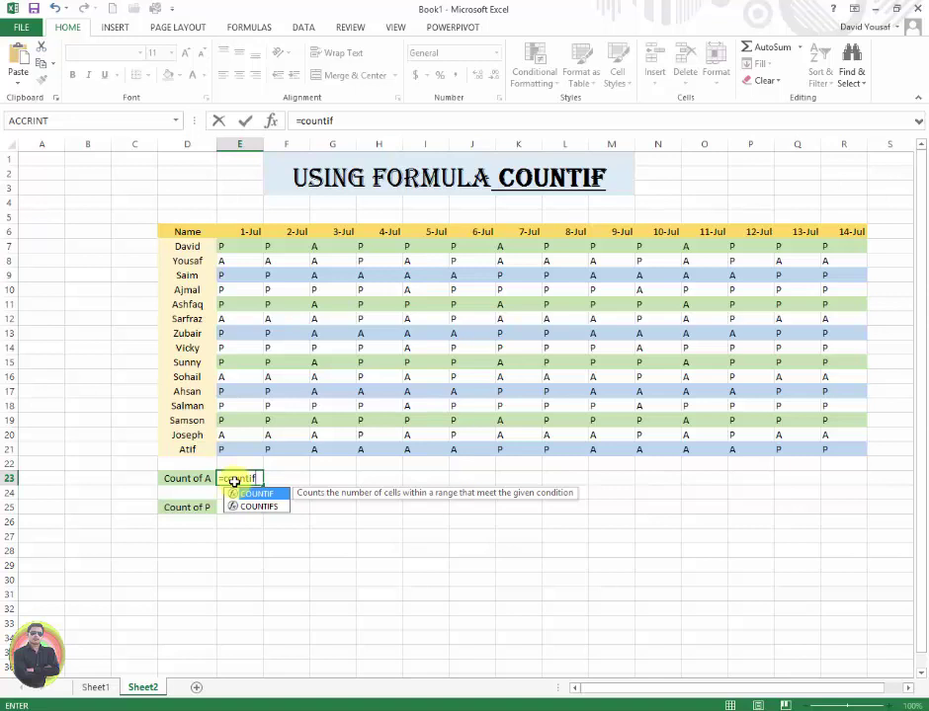
text(()
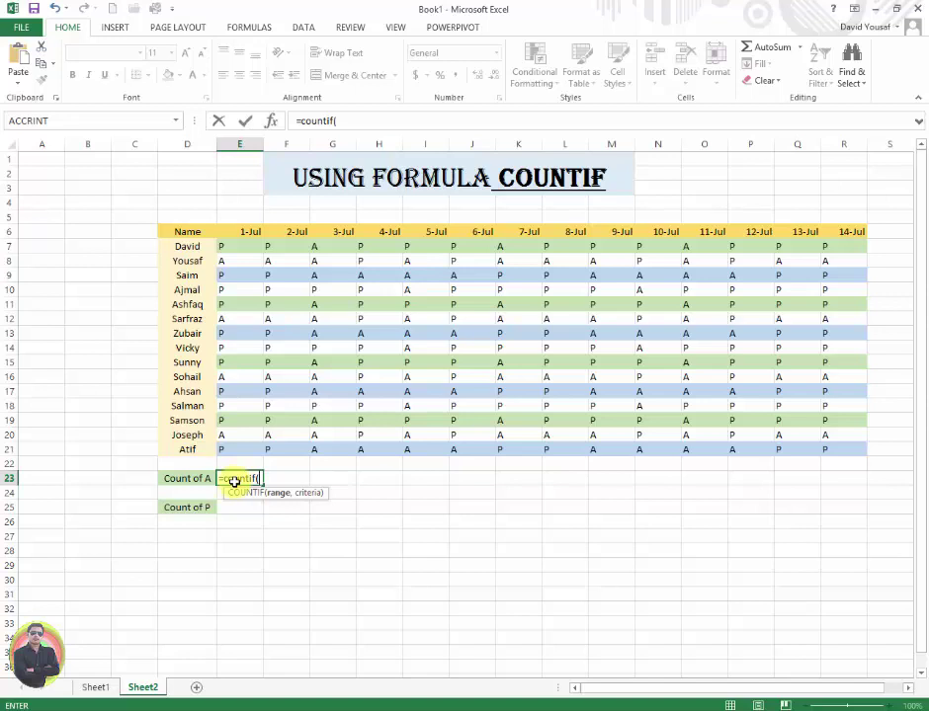
key(Up)
key(Up)
key(Up)
key(Up)
key(Up)
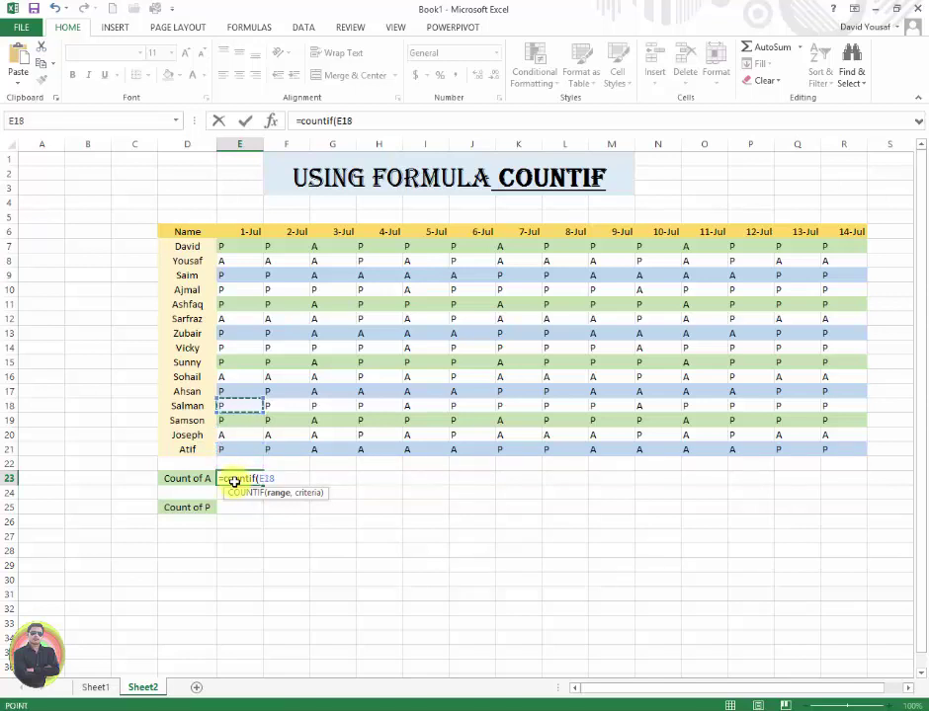
key(Up)
key(Up)
key(Up)
key(Up)
key(Up)
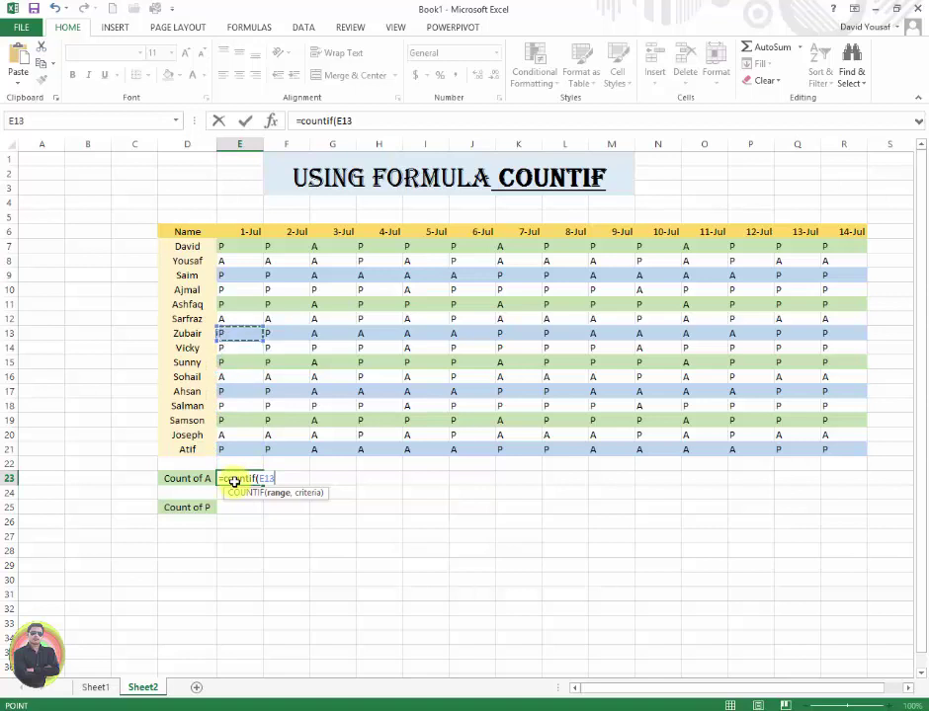
key(Up)
key(Up)
key(Up)
key(Up)
key(Up)
key(Up)
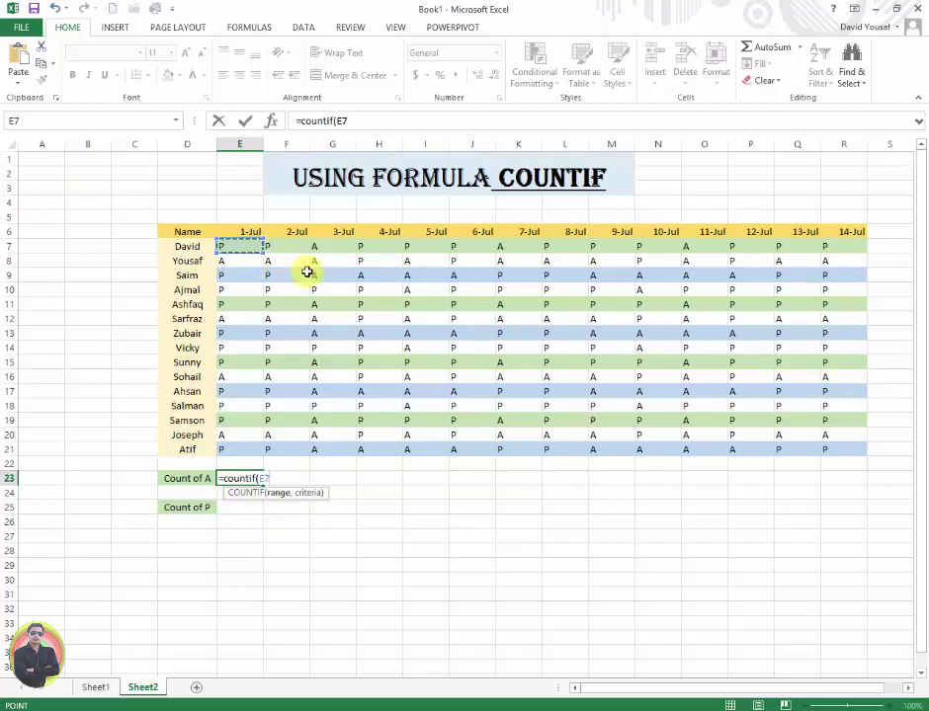
key(shift+Down)
key(shift+Down)
key(shift+Down)
key(shift+Down)
key(shift+Down)
key(shift+Down)
key(shift+Down)
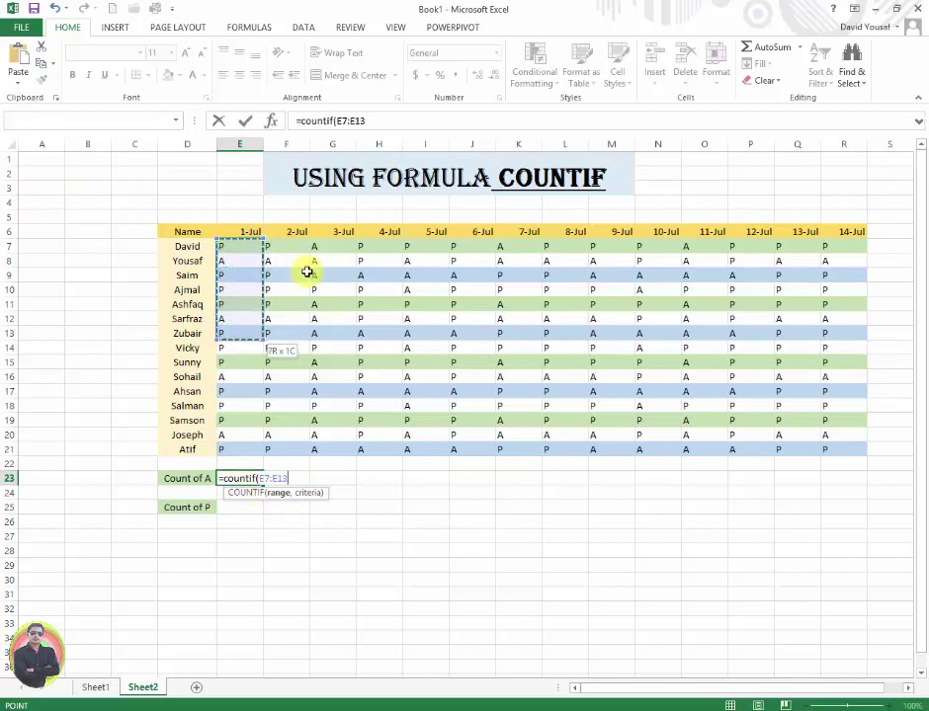
key(shift+Down)
key(shift+Down)
key(shift+Down)
key(shift+Down)
key(shift+Down)
key(shift+Down)
key(shift+Down)
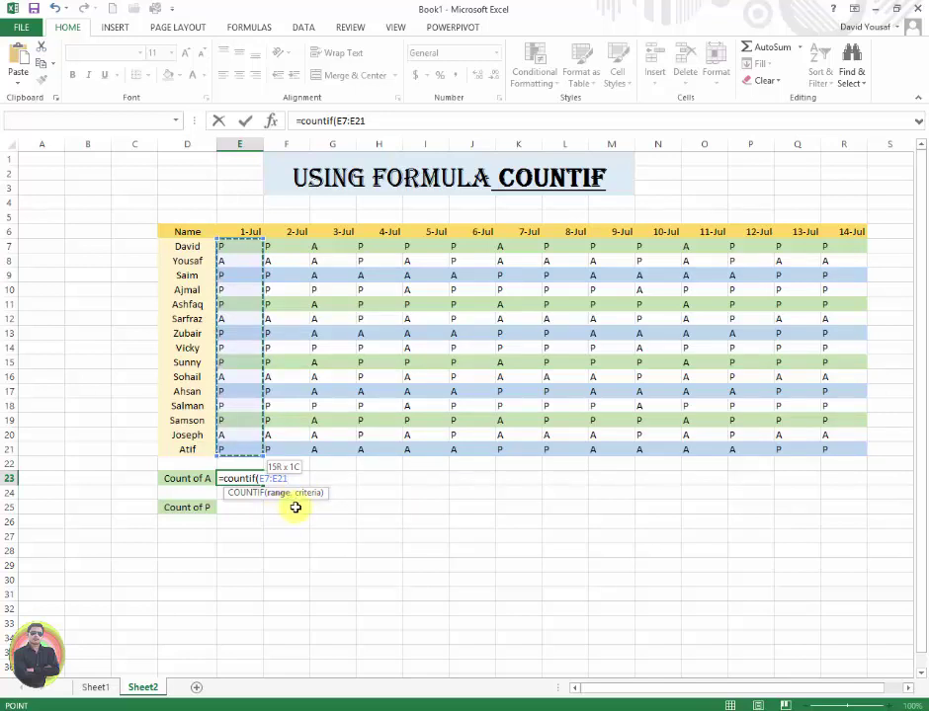
Step: Complete E23 as =COUNTIF(E7:E21,"A"), returning 4, then reselect it to check
text(,)
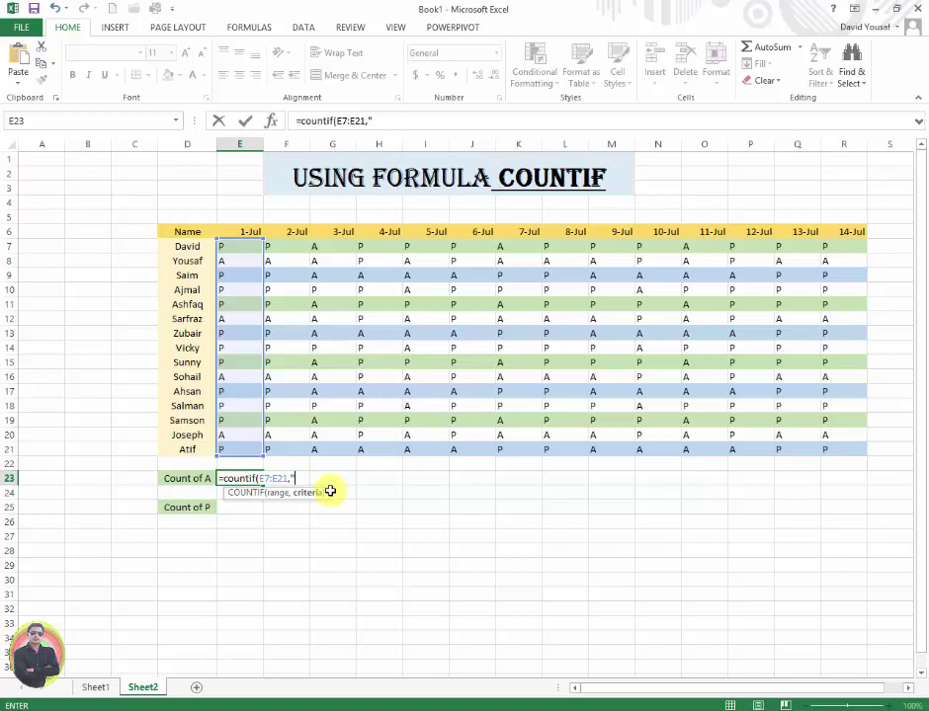
text(A")
text())
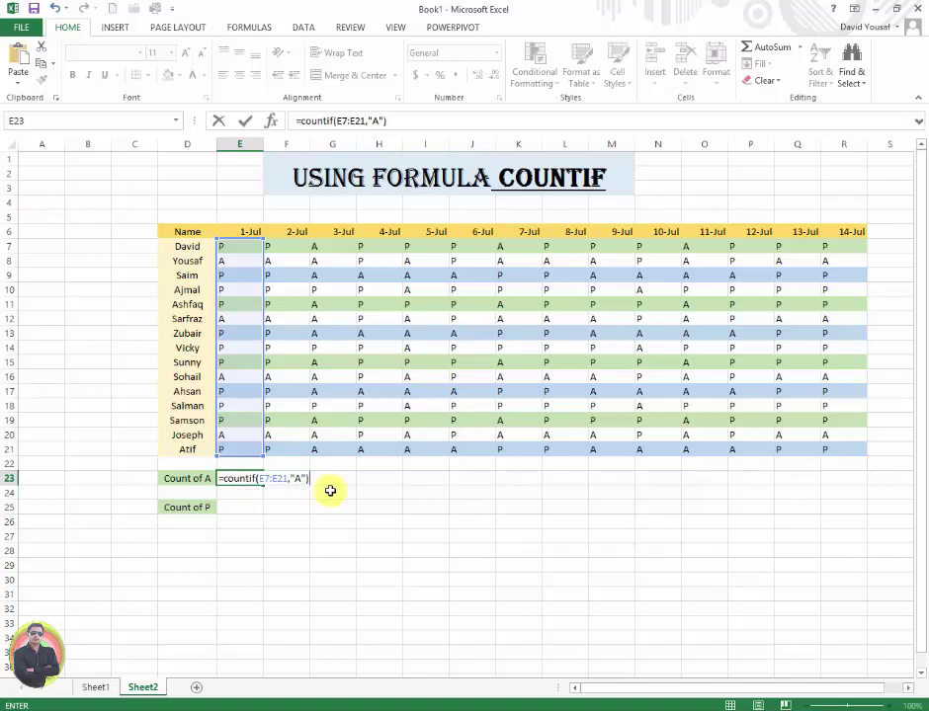
key(Return)
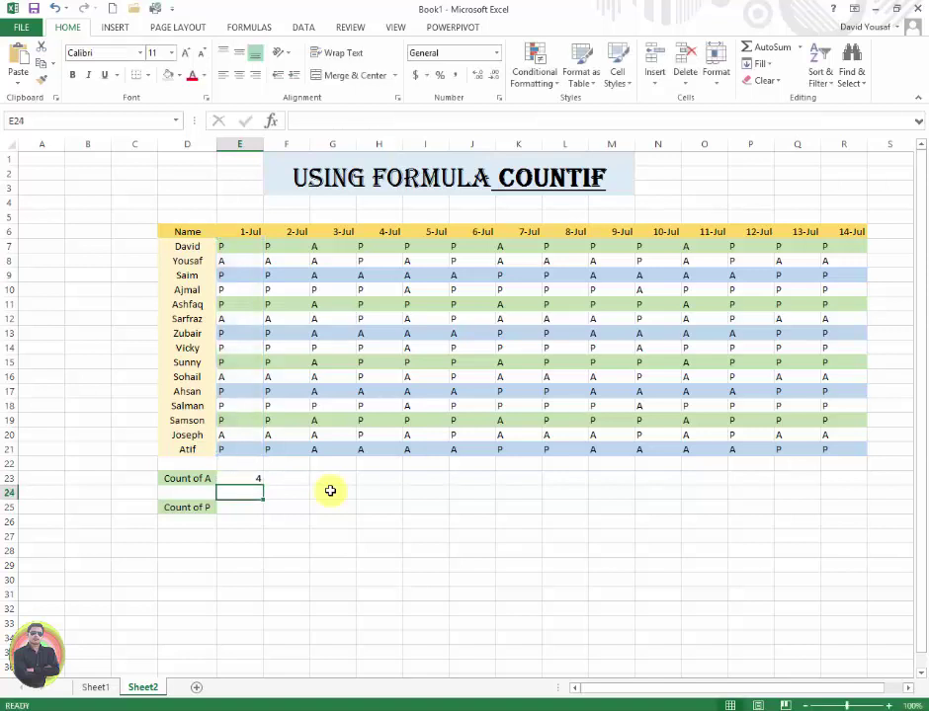
click(248, 479)
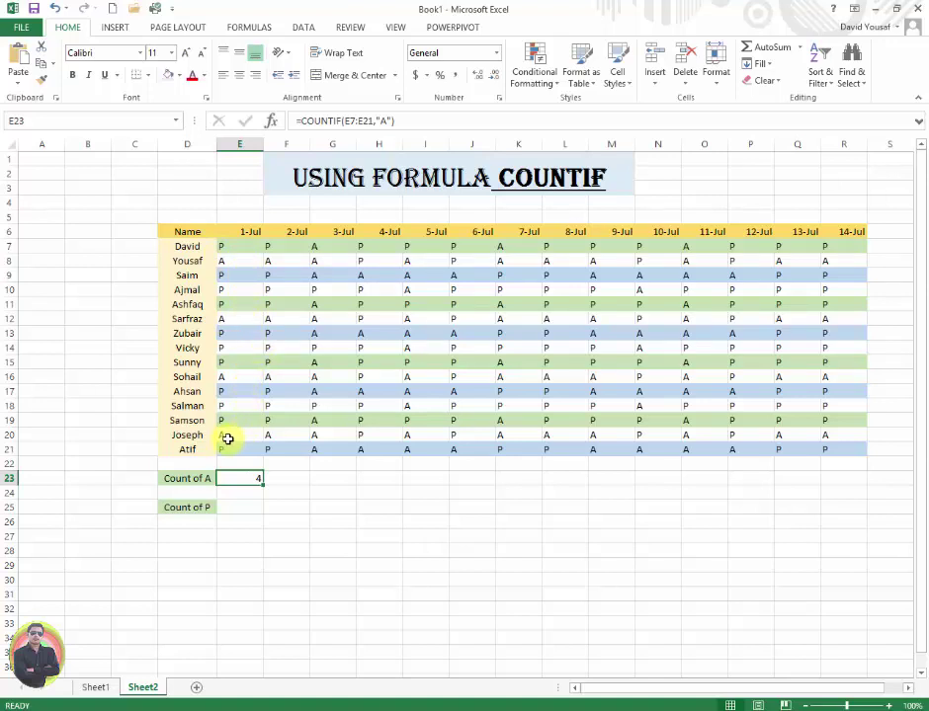
Step: In E25, type =countif( and select E7:E21 as the range, followed by a comma
click(252, 509)
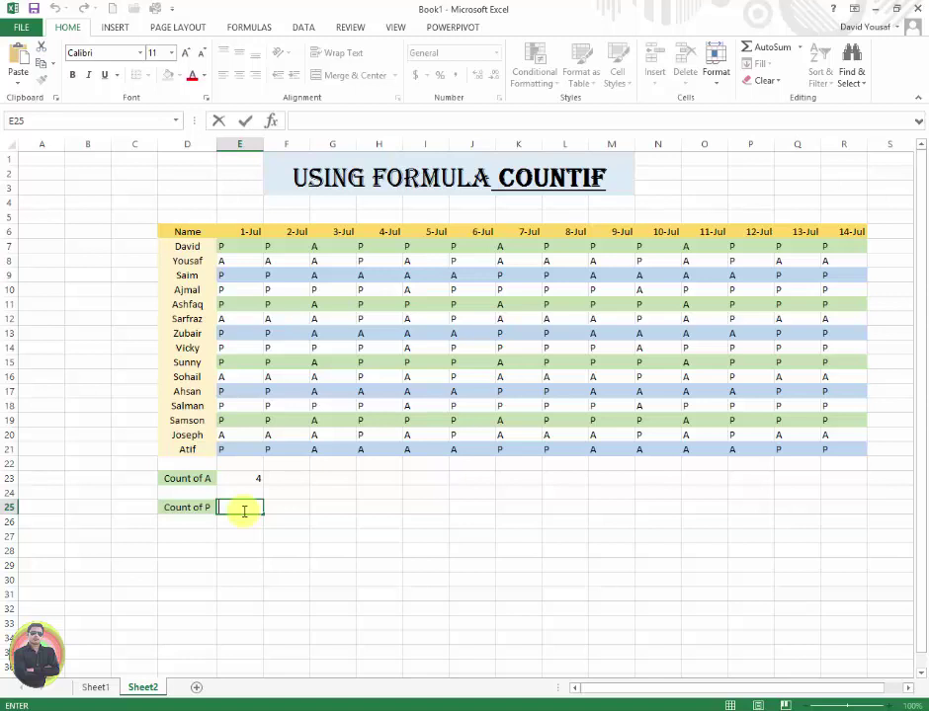
text(=)
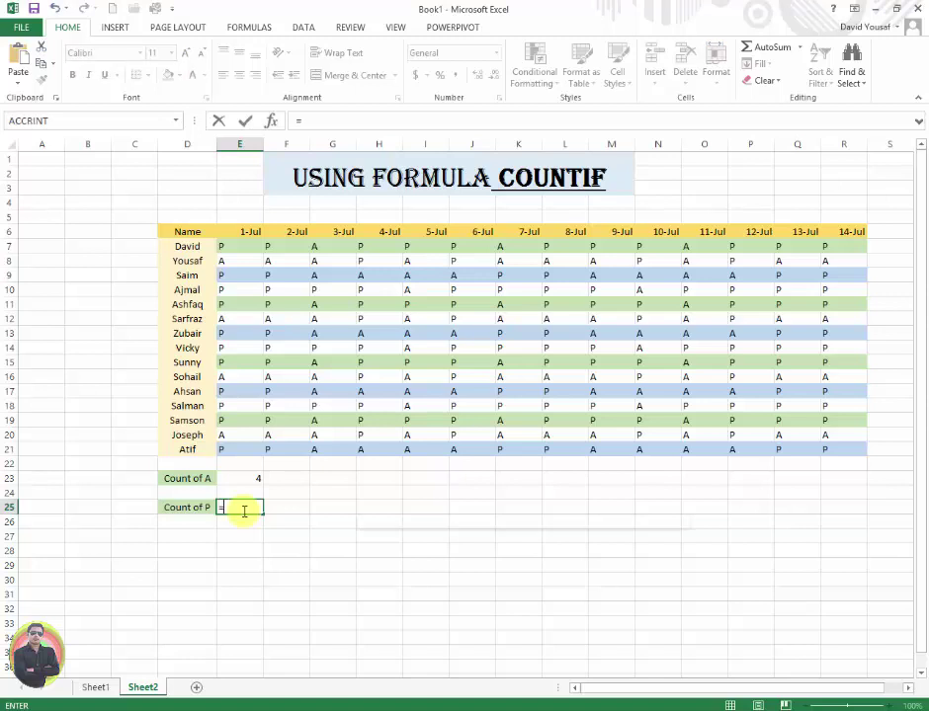
text(count)
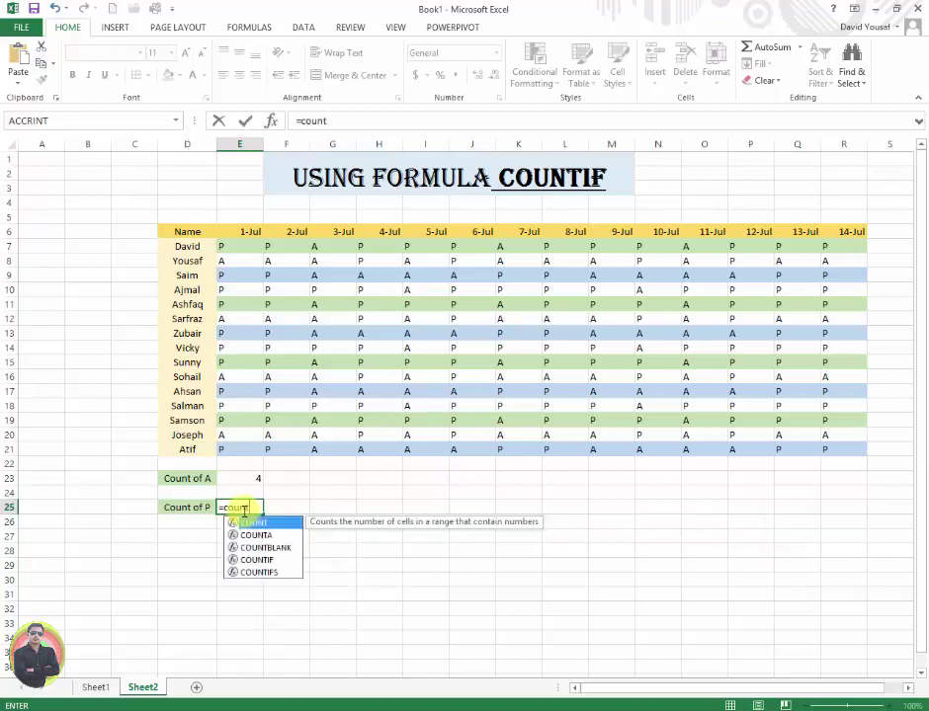
text(if)
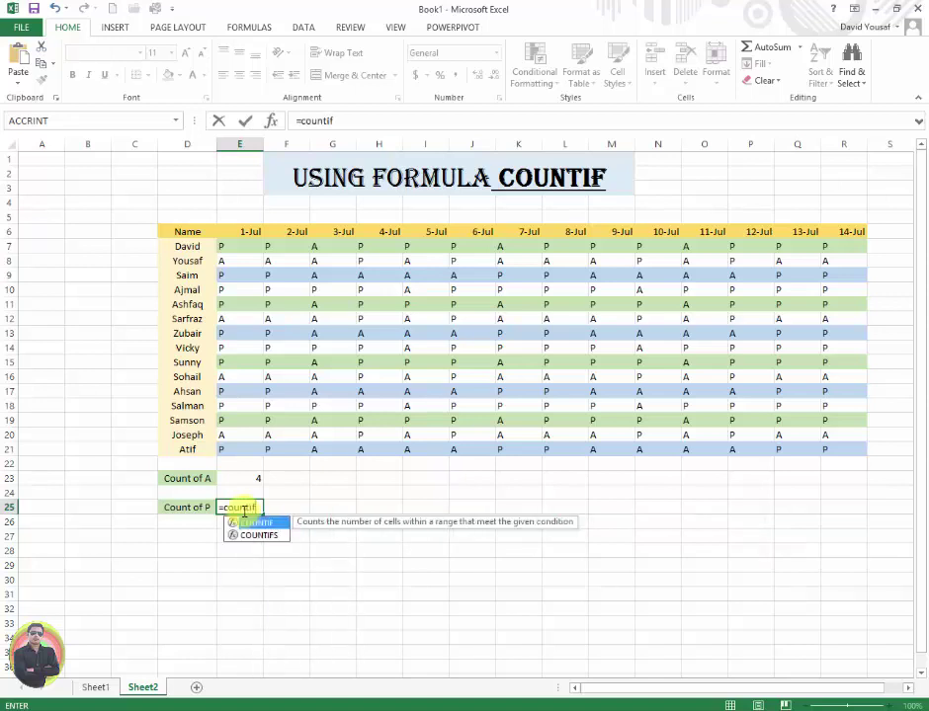
text(()
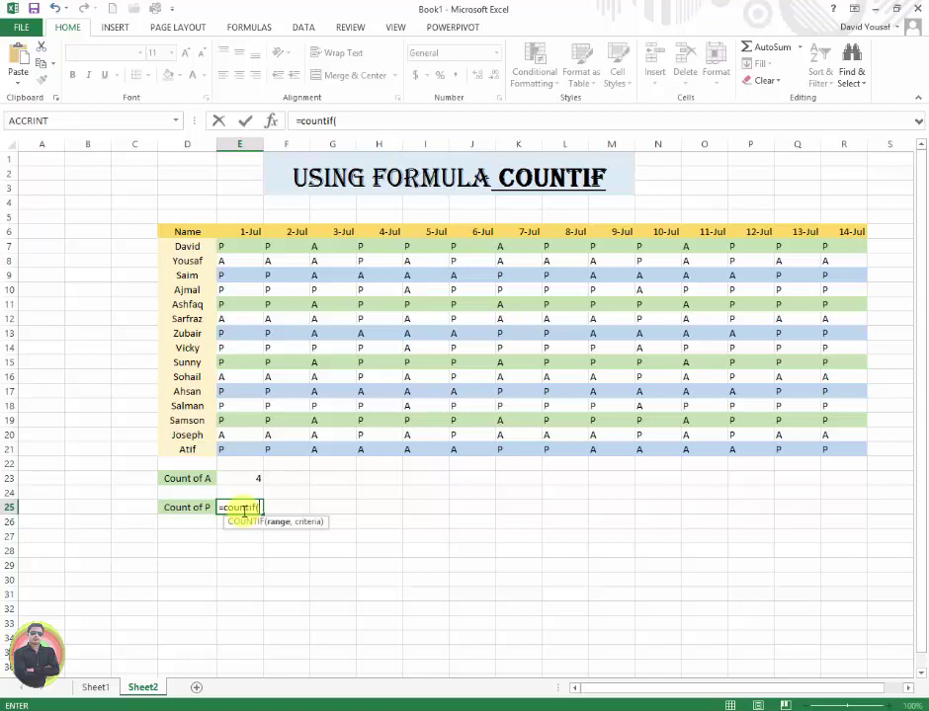
key(Up)
key(Up)
key(Up)
key(Up)
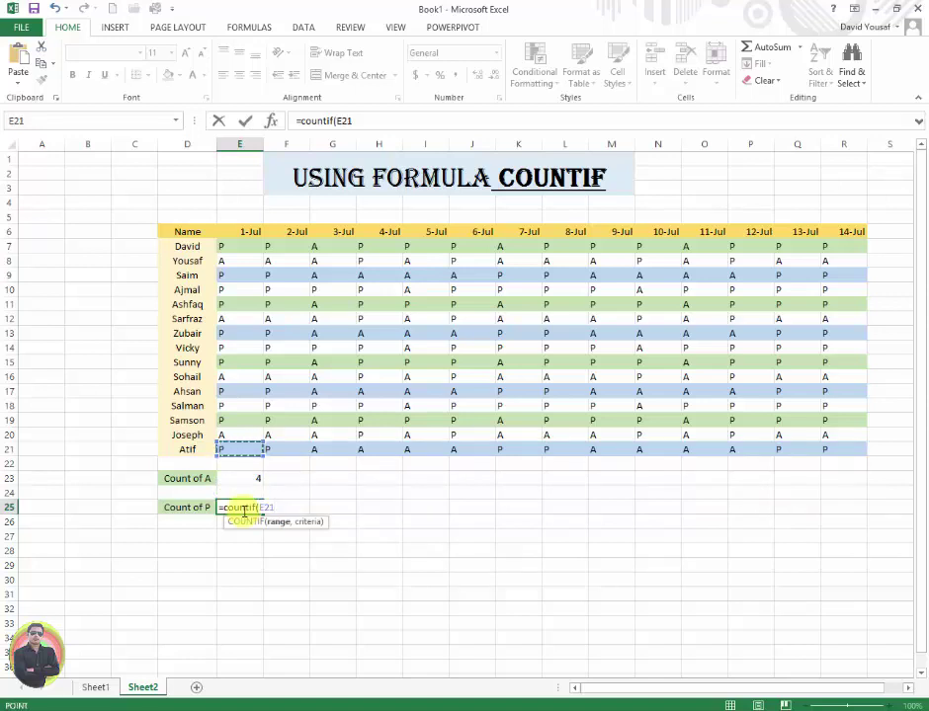
key(Up)
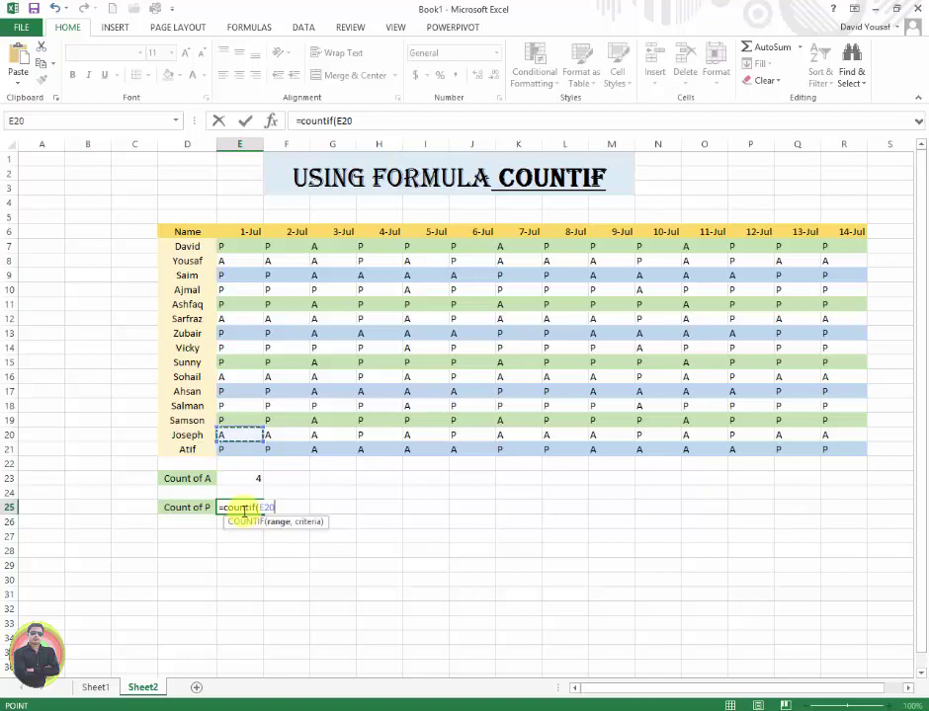
key(Down)
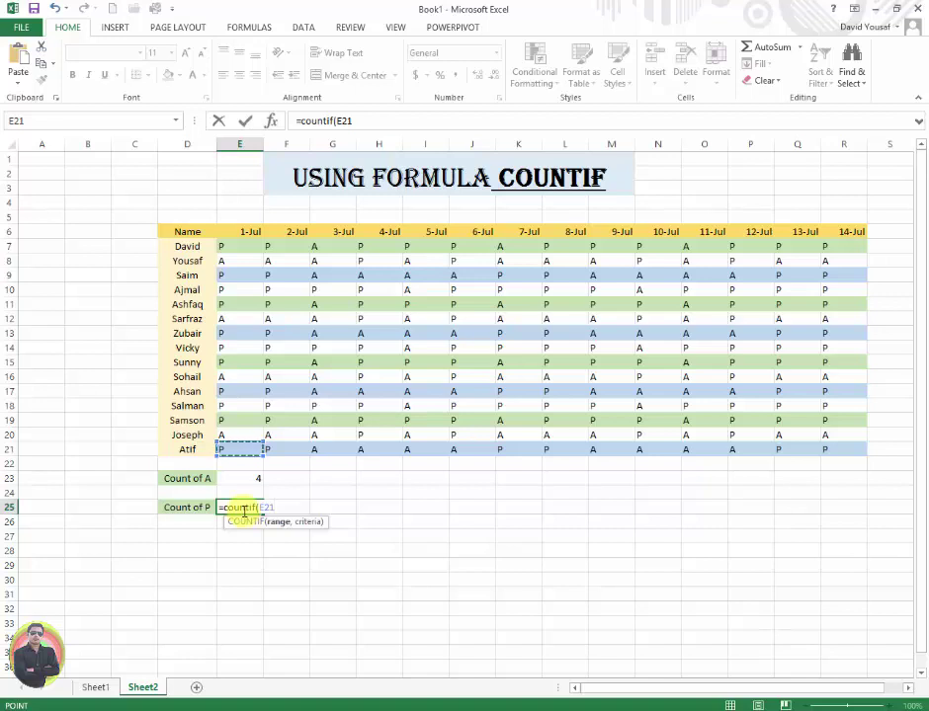
key(shift+Up)
key(shift+Up)
key(shift+Up)
key(shift+Up)
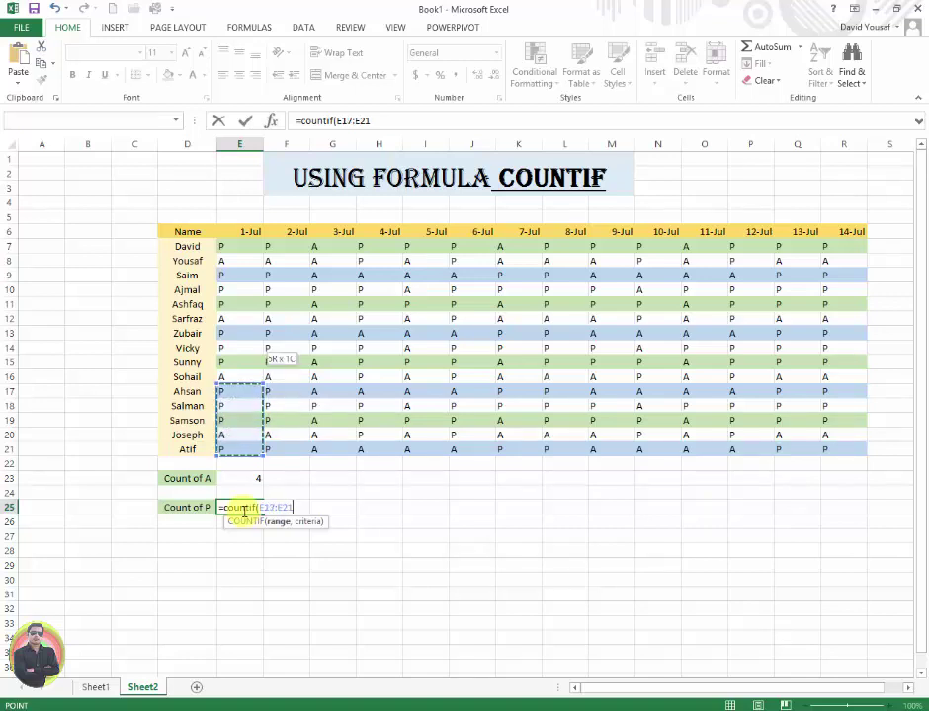
key(shift+Up)
key(shift+Up)
key(shift+Up)
key(shift+Up)
key(shift+Up)
key(shift+Up)
key(shift+Up)
key(shift+Up)
key(shift+Up)
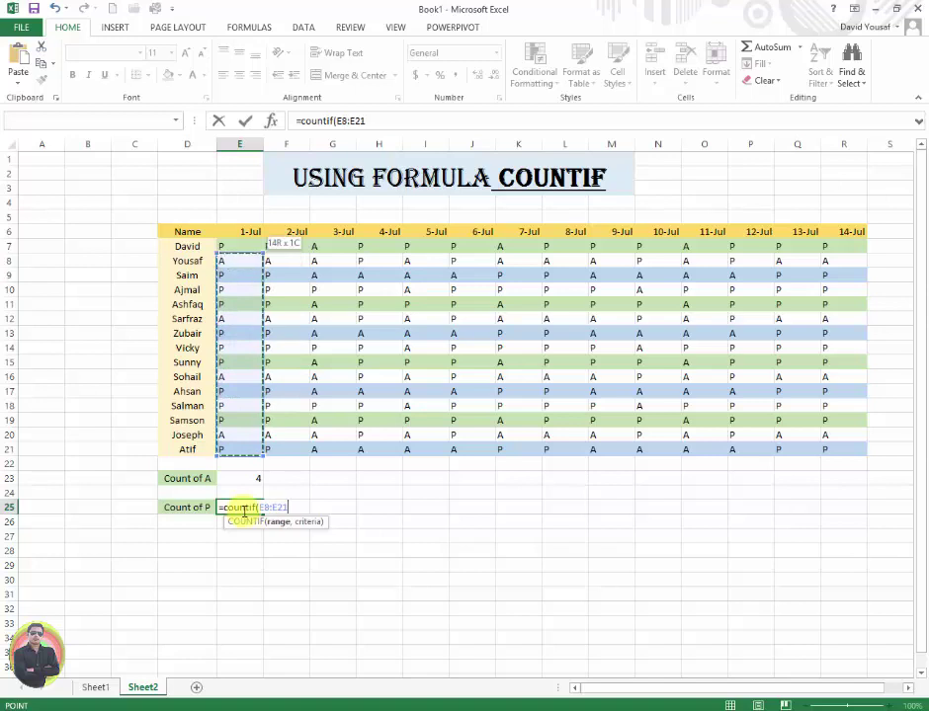
key(shift+Up)
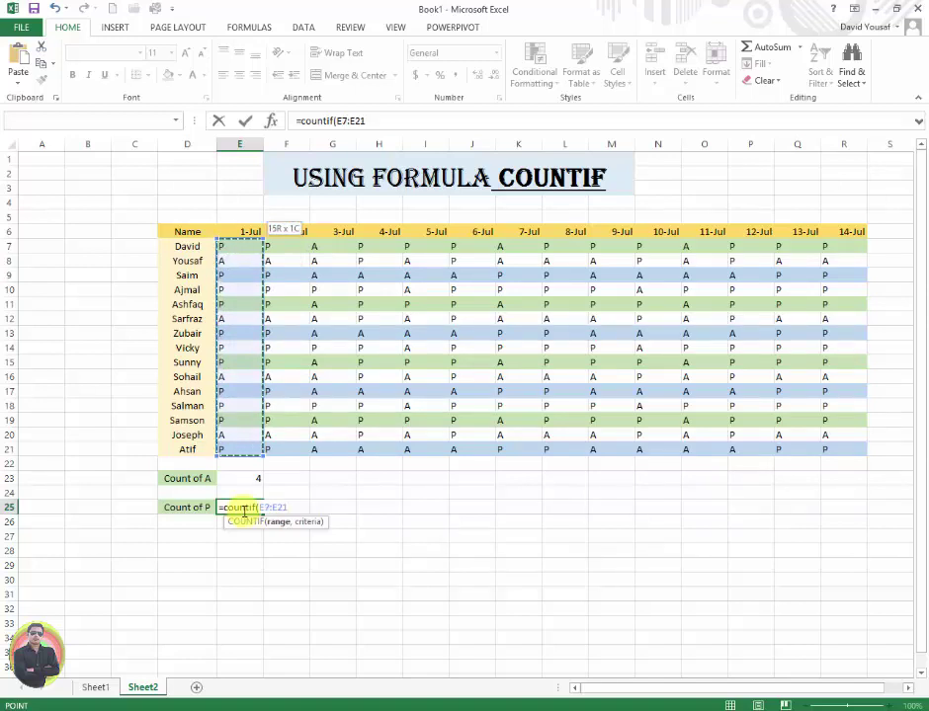
text(,)
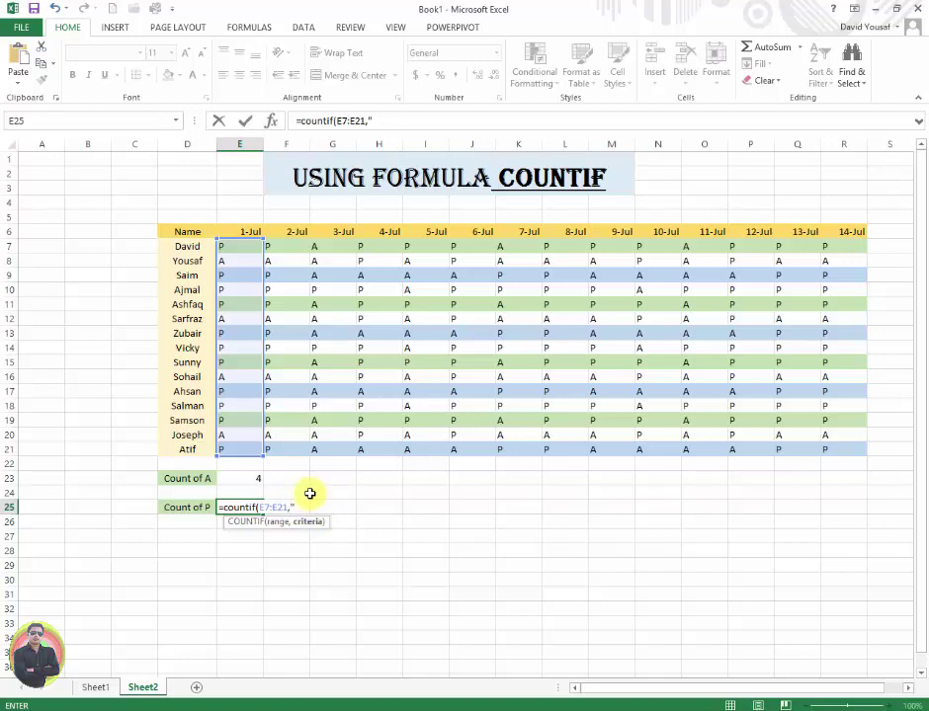
Step: Finish E25 as =COUNTIF(E7:E21,"P") returning 11, then review E25 and E23 and select F23
text(P)
key(Return)
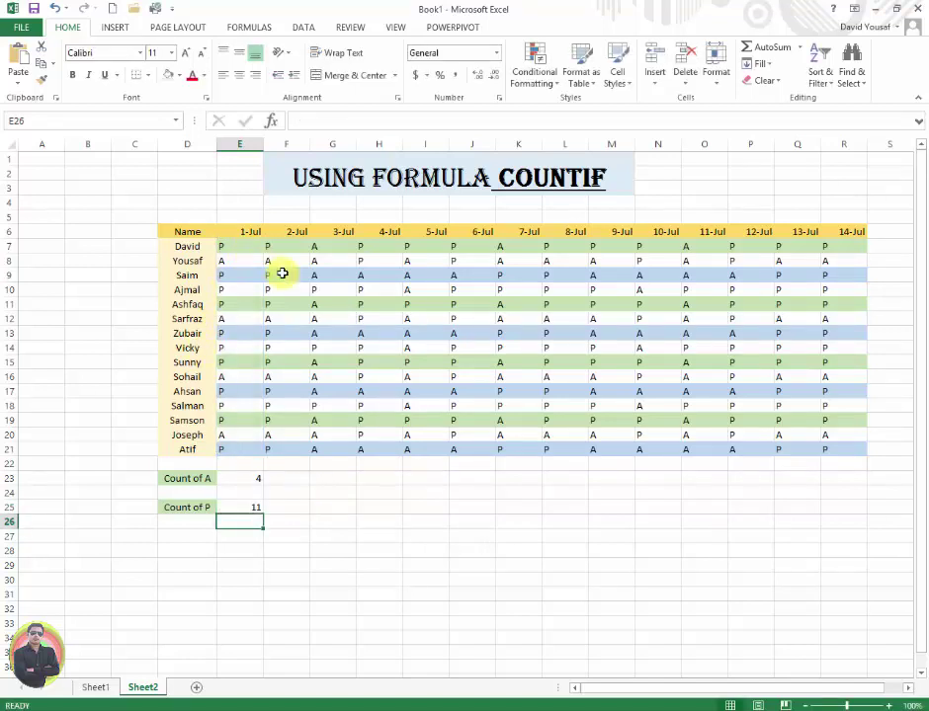
click(244, 508)
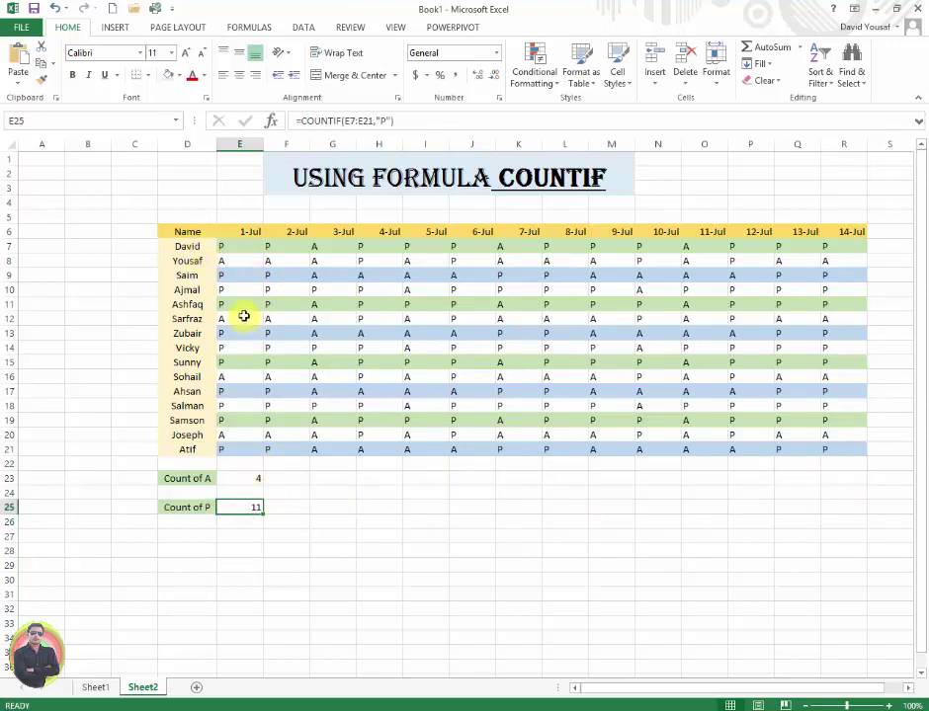
click(248, 479)
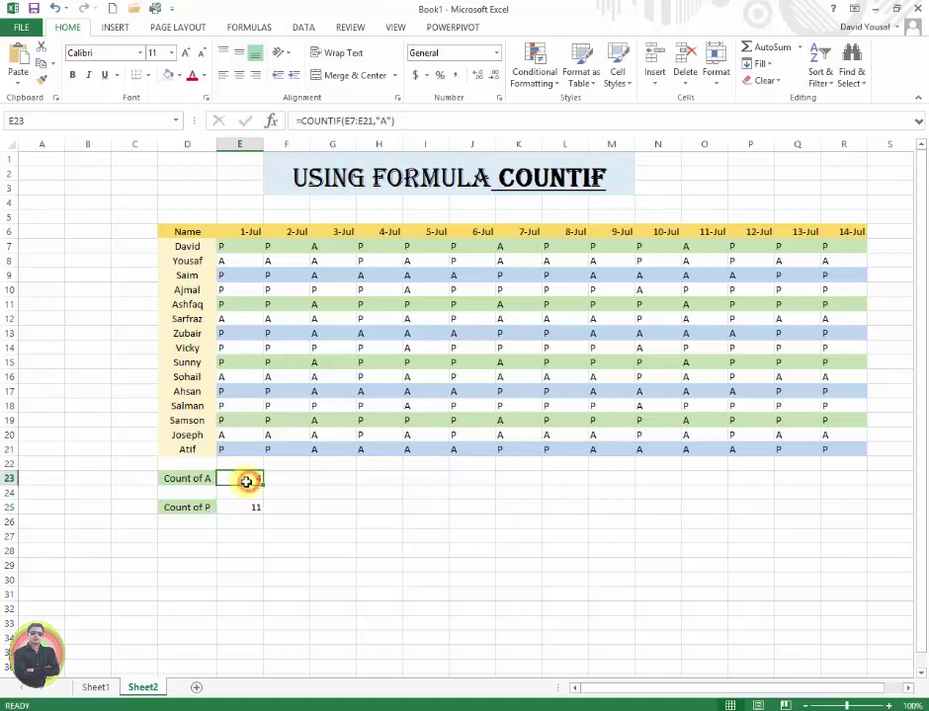
click(278, 478)
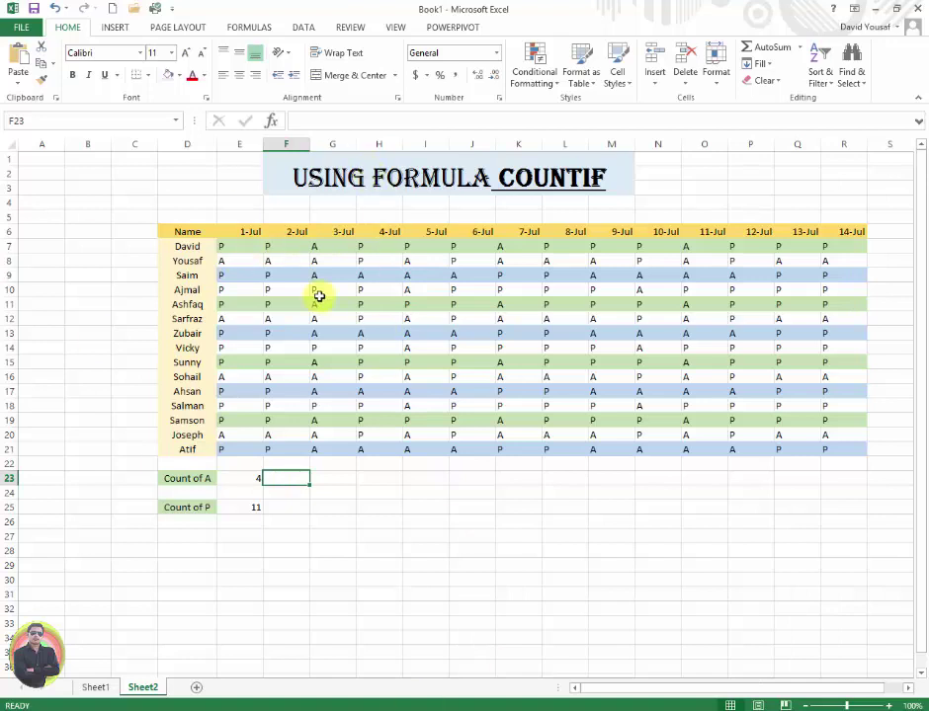
Step: Insert the COUNTIF function into F23 using the Formulas tab's Insert Function search
click(252, 29)
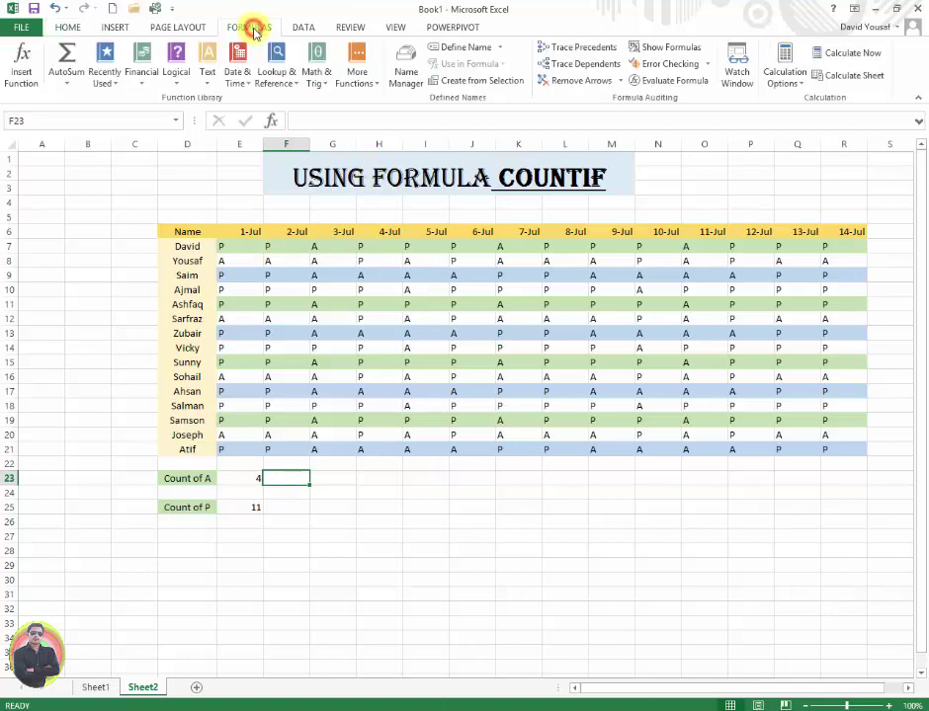
click(22, 65)
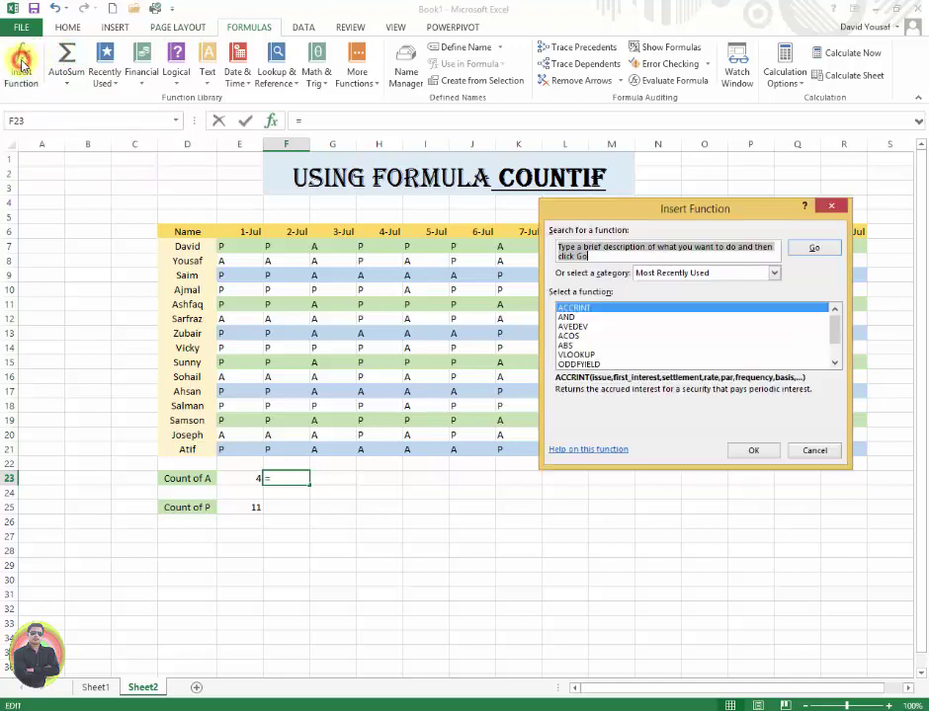
click(599, 255)
text(countif)
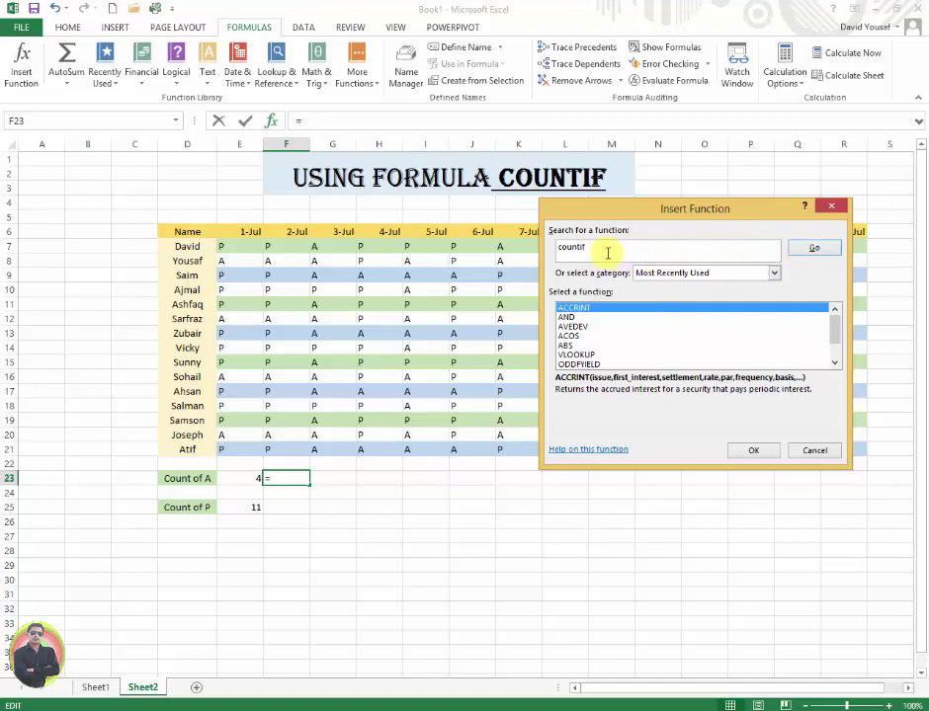
click(826, 249)
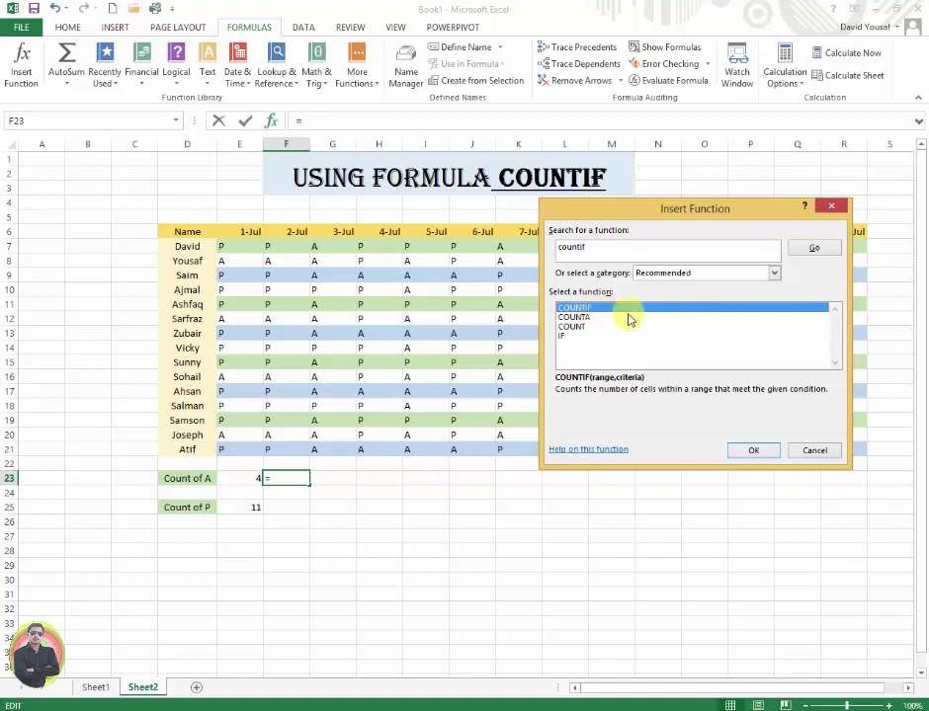
click(758, 452)
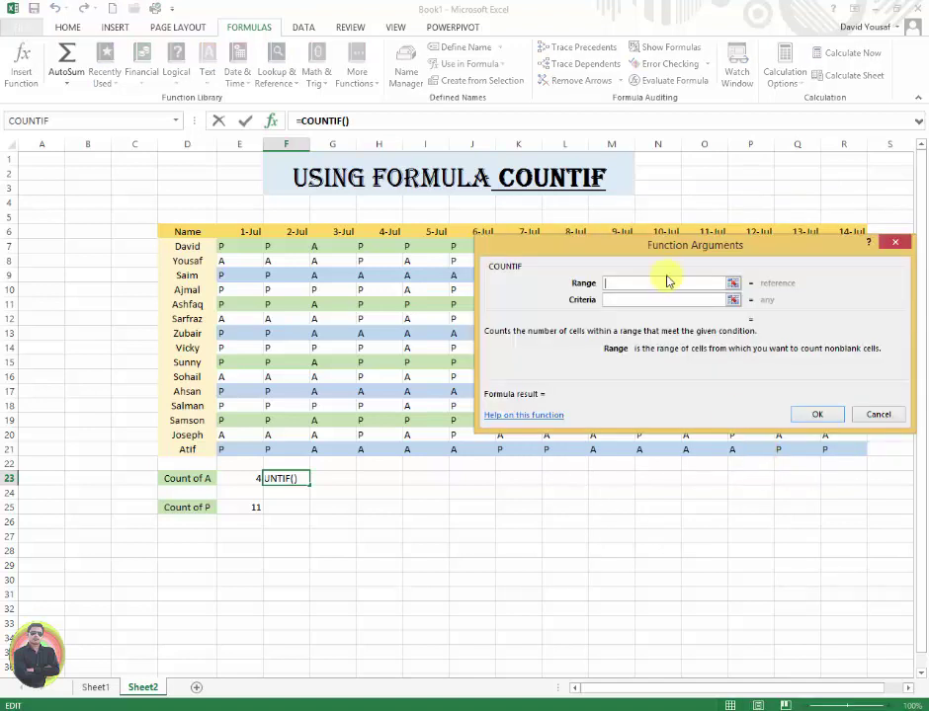
Step: Set the COUNTIF Range to the 2-Jul cells, which ends up as F7:F21+F7:F21
drag(665, 246, 680, 127)
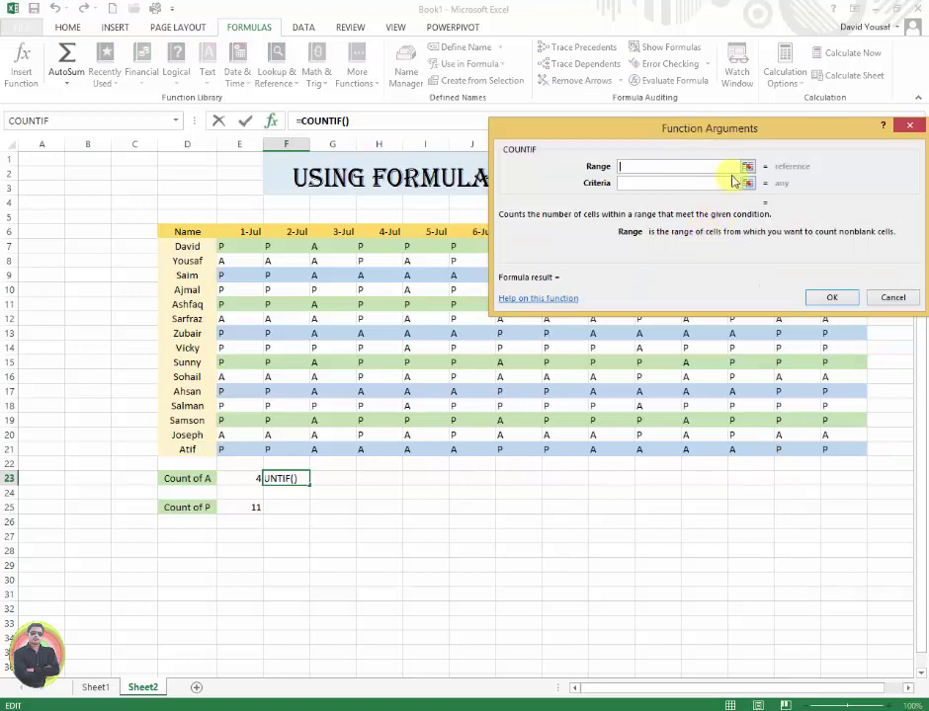
click(747, 166)
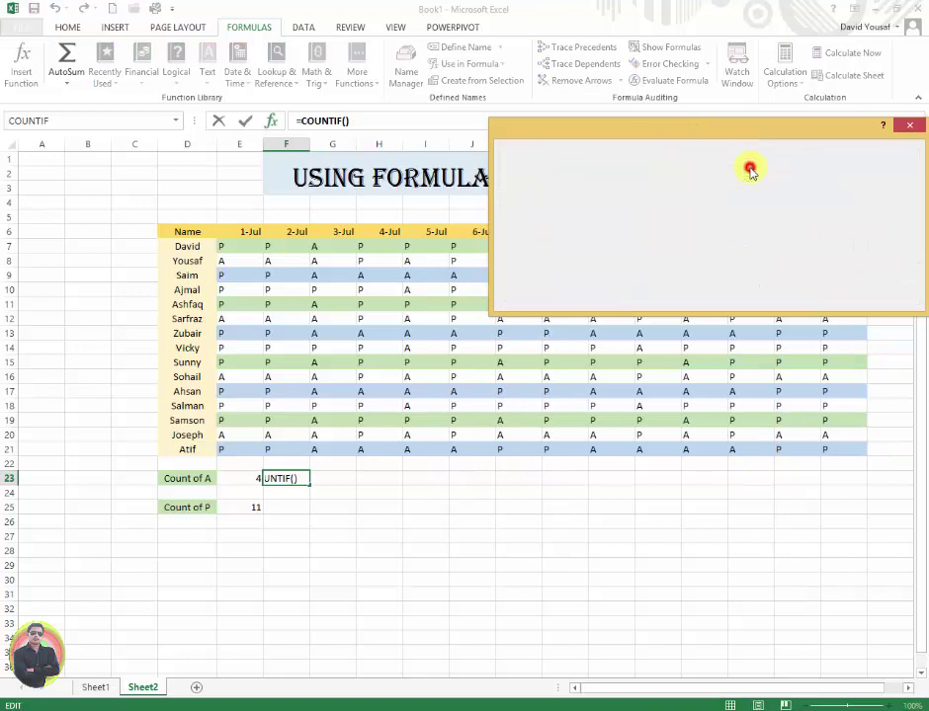
drag(240, 247, 231, 410)
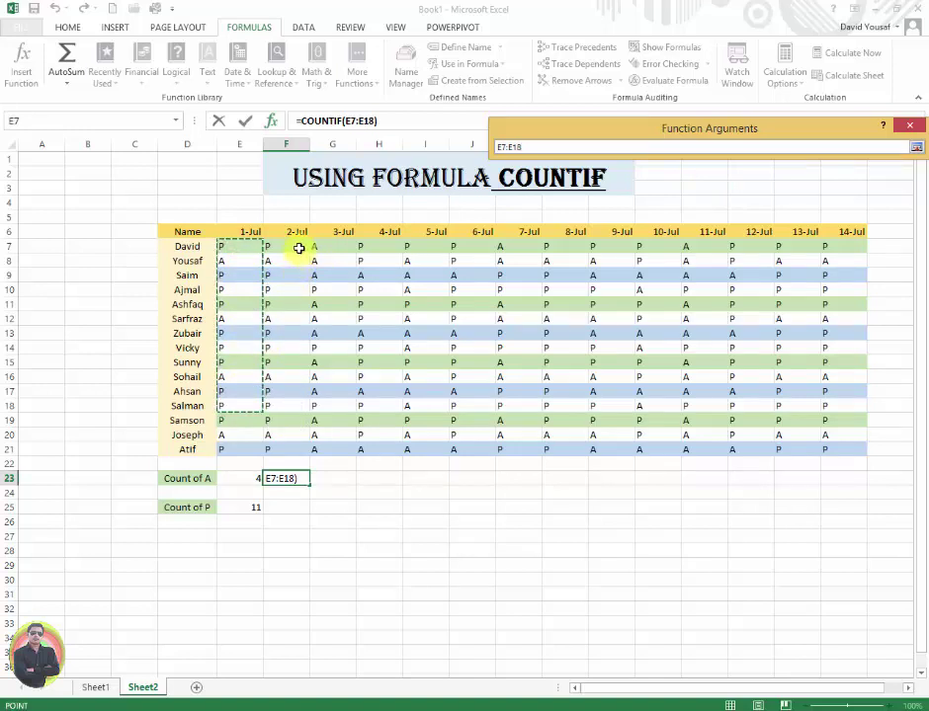
drag(296, 246, 297, 446)
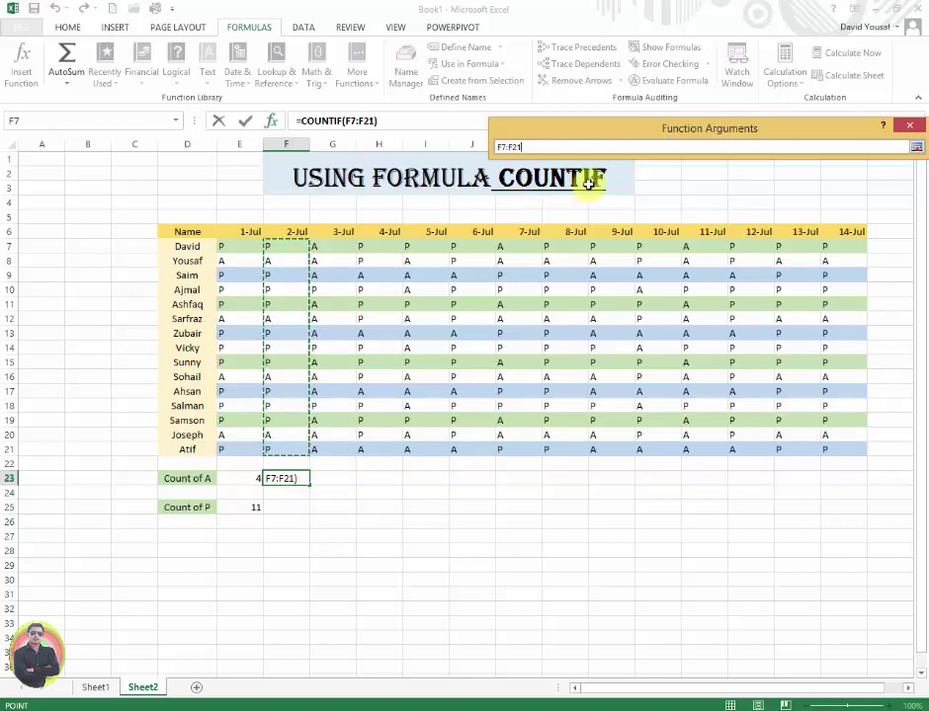
click(917, 149)
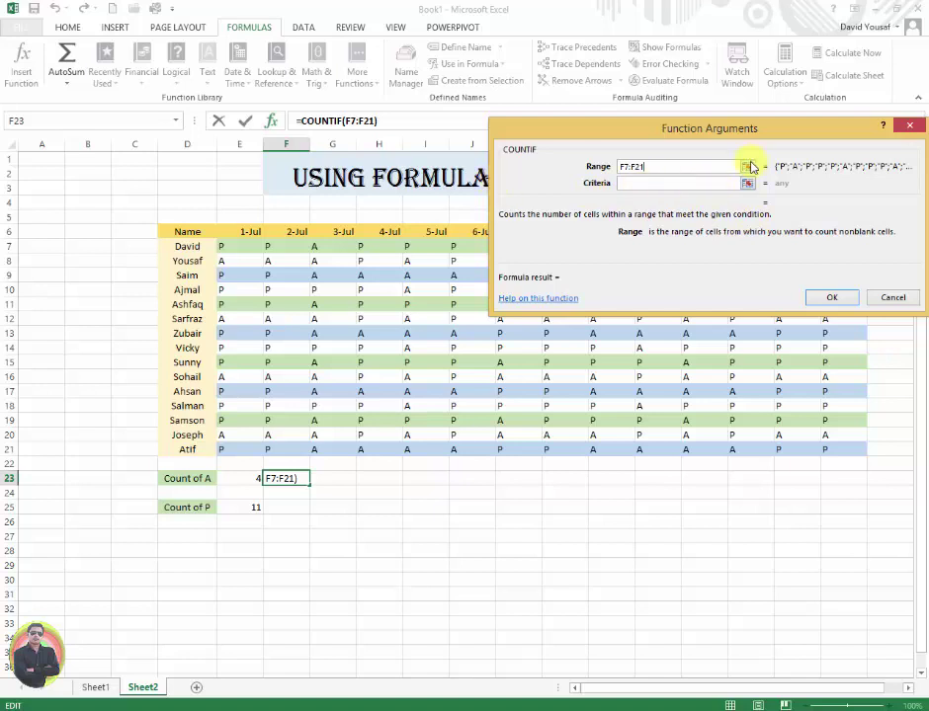
click(748, 166)
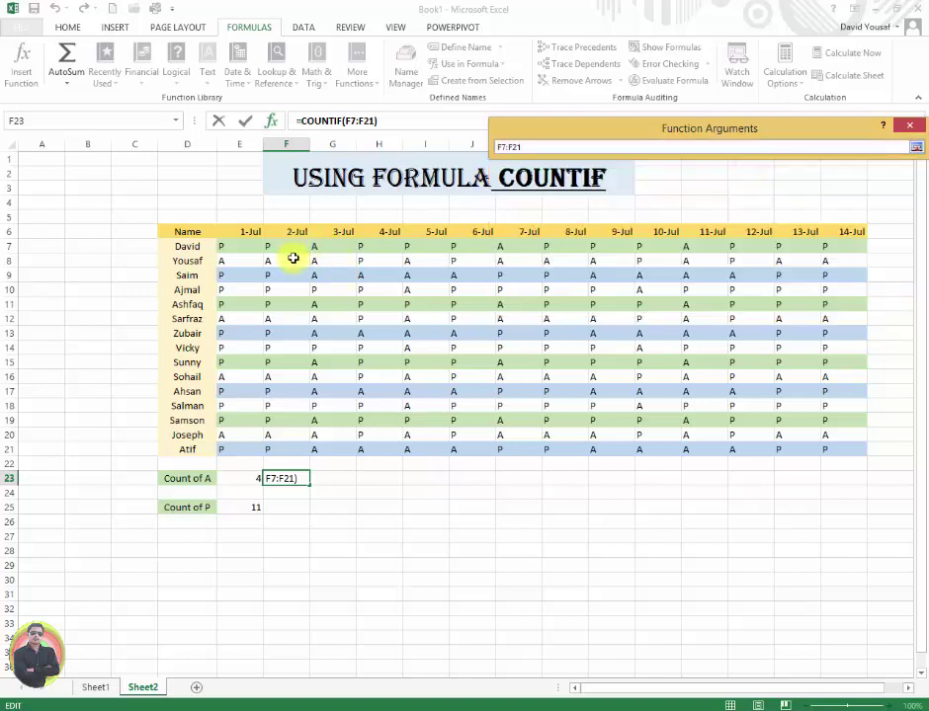
text(+)
drag(284, 246, 293, 451)
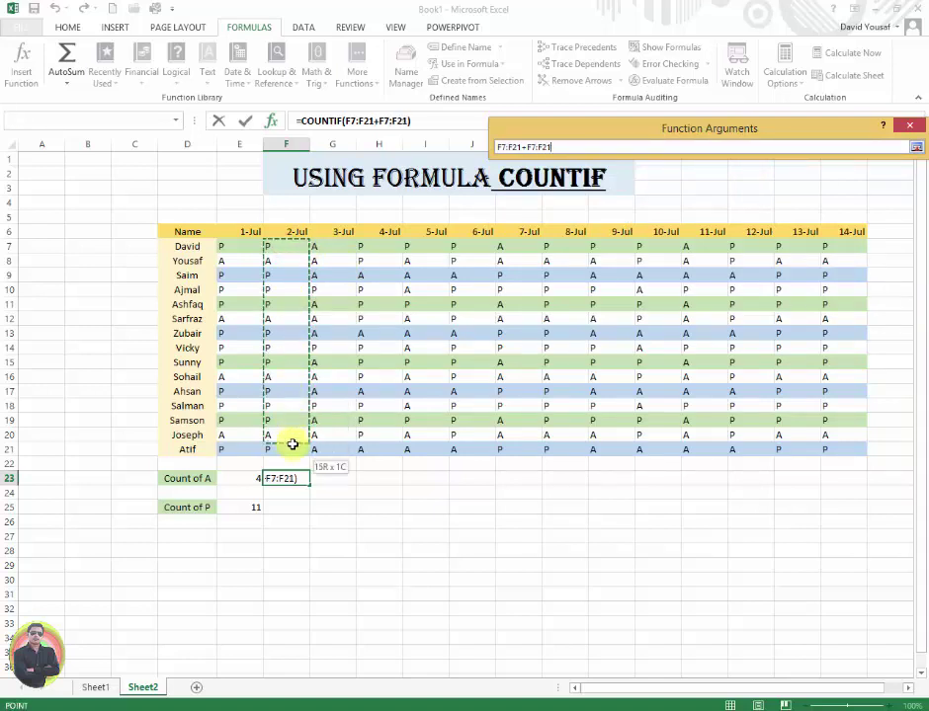
click(916, 147)
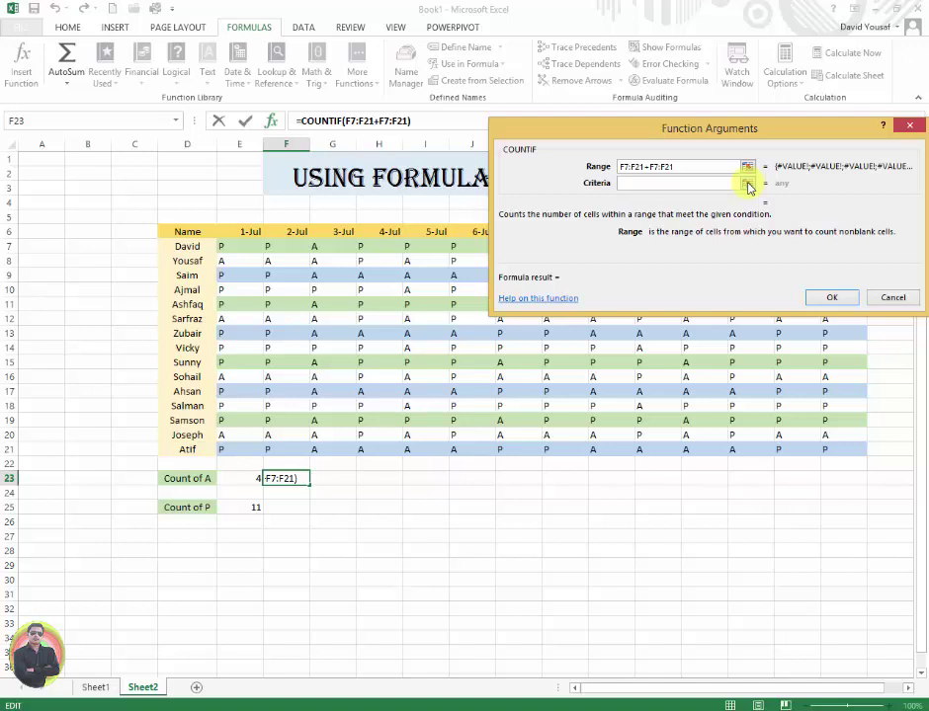
Step: Go to the COUNTIF Criteria field to enter the criterion p for F23
click(747, 184)
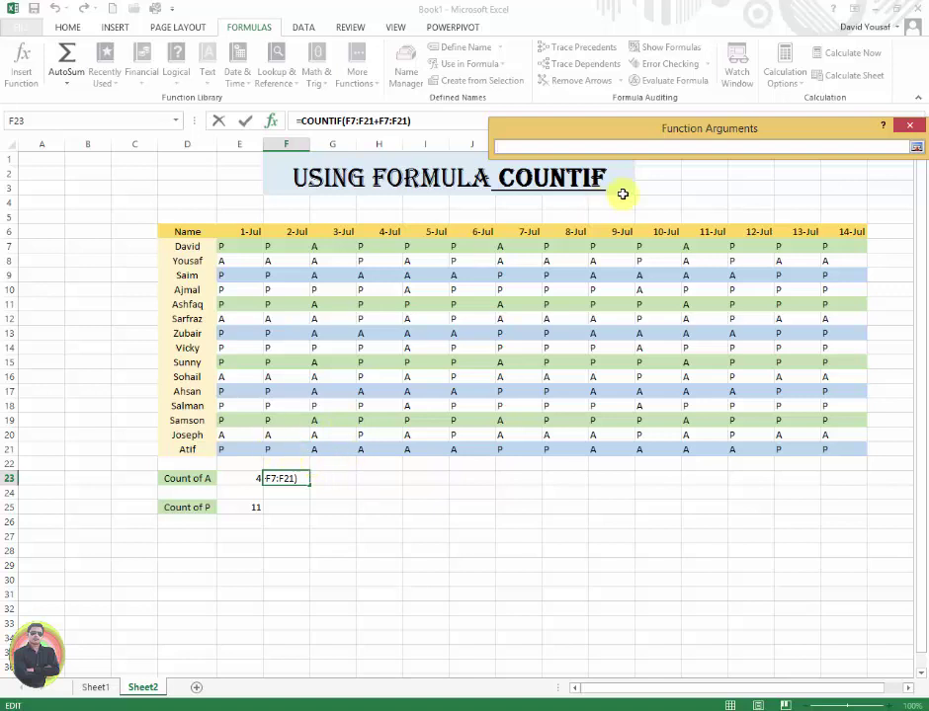
click(915, 147)
text(p)
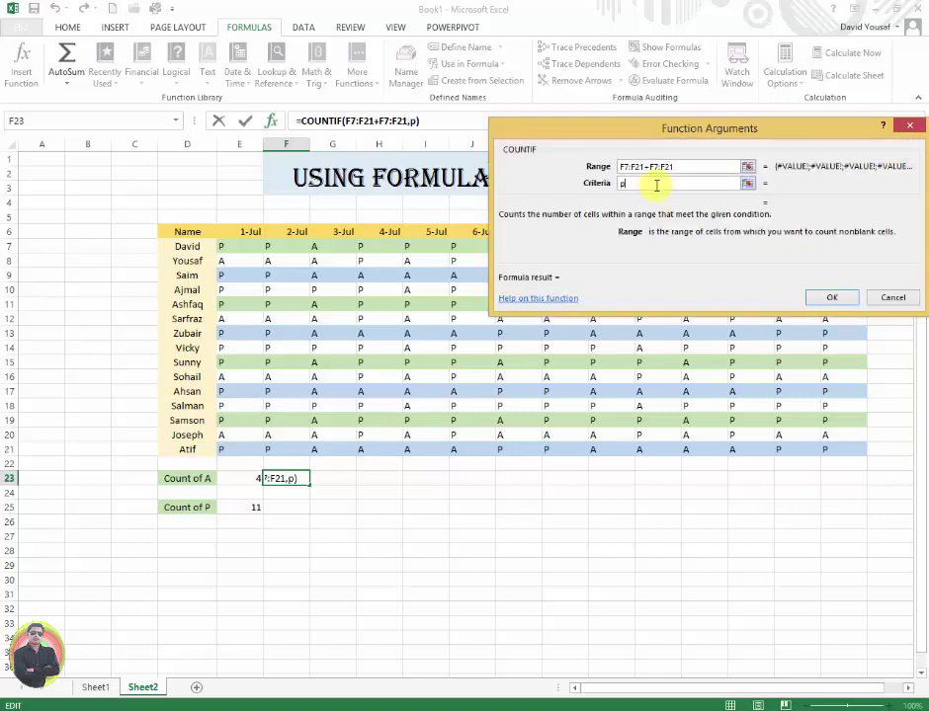
click(641, 185)
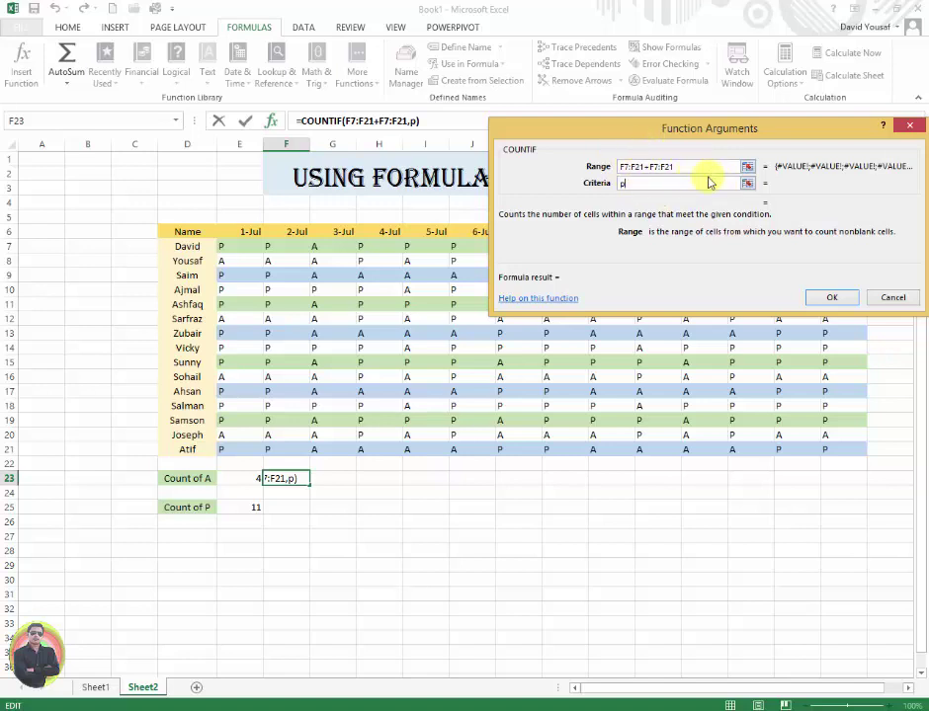
Step: Confirm the faulty formula, dismiss the error warning, and discard F23's entry
click(835, 297)
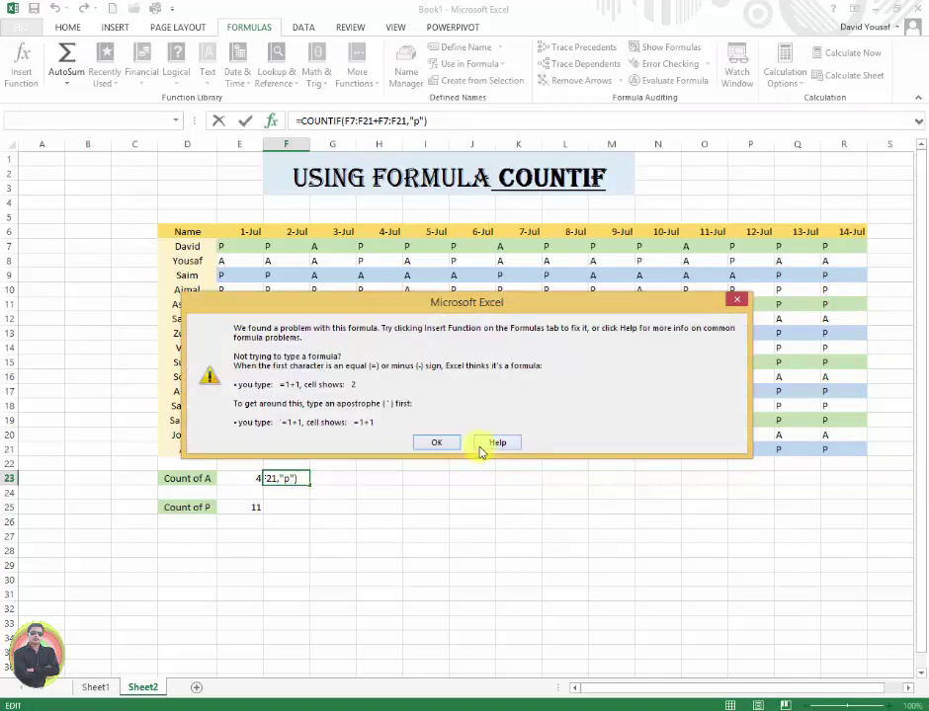
click(438, 442)
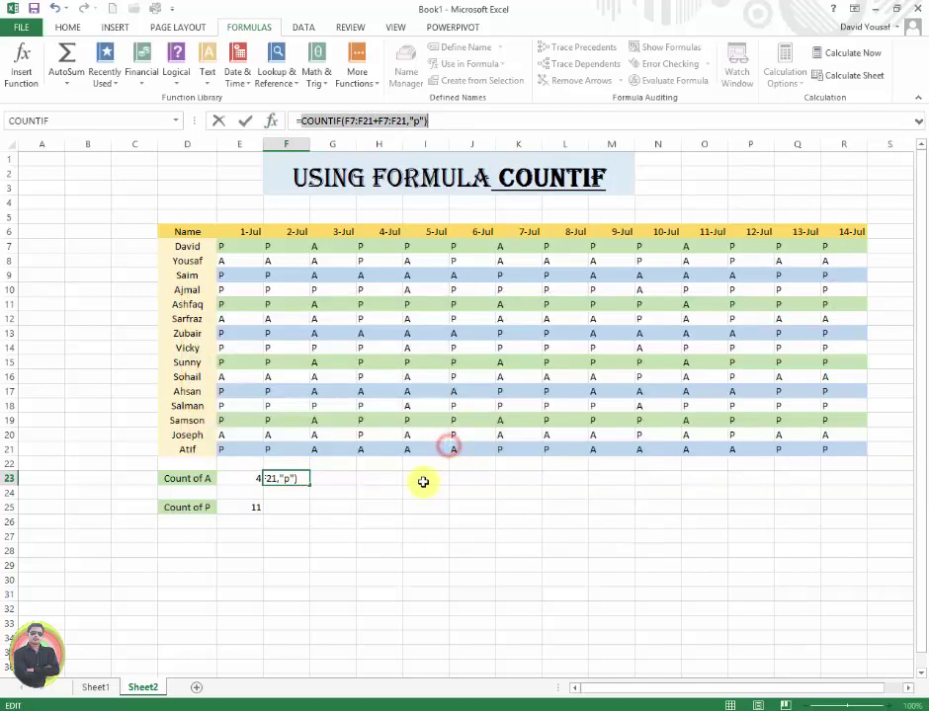
text(=)
click(292, 478)
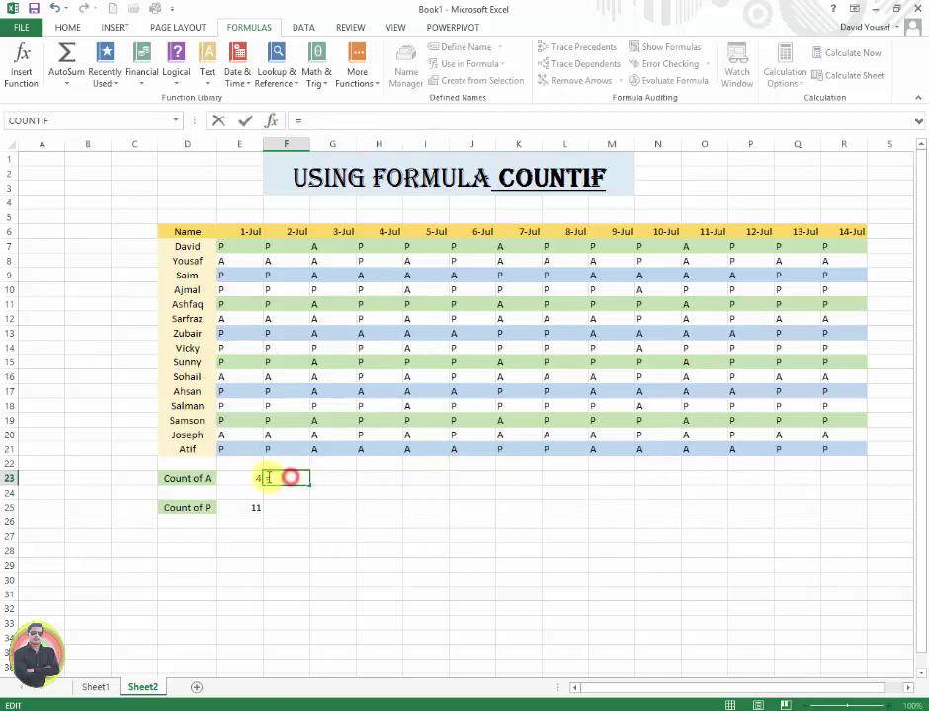
click(288, 480)
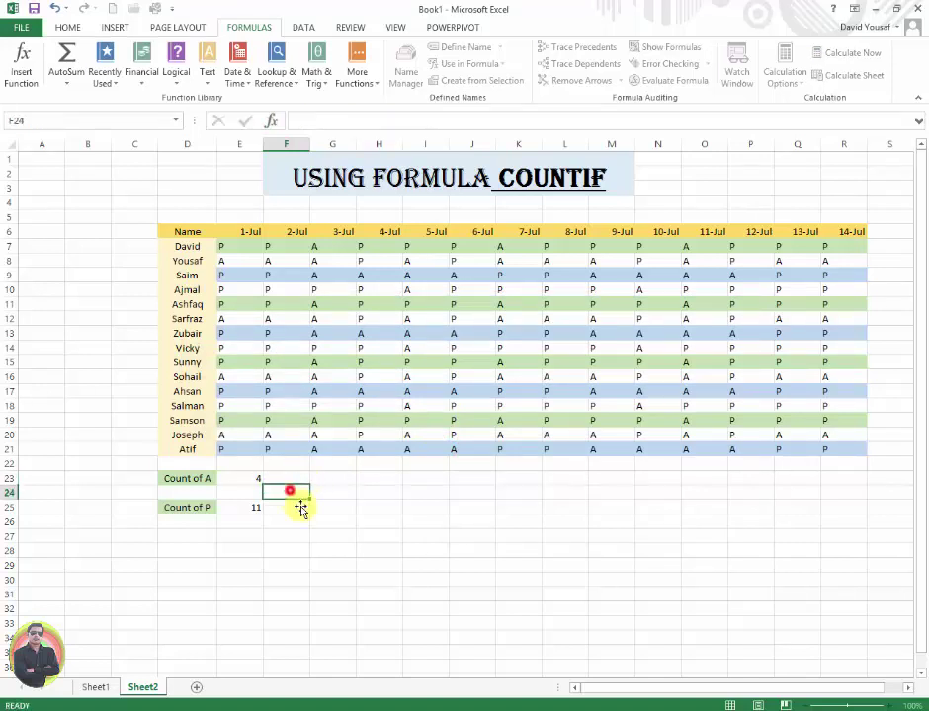
key(Escape)
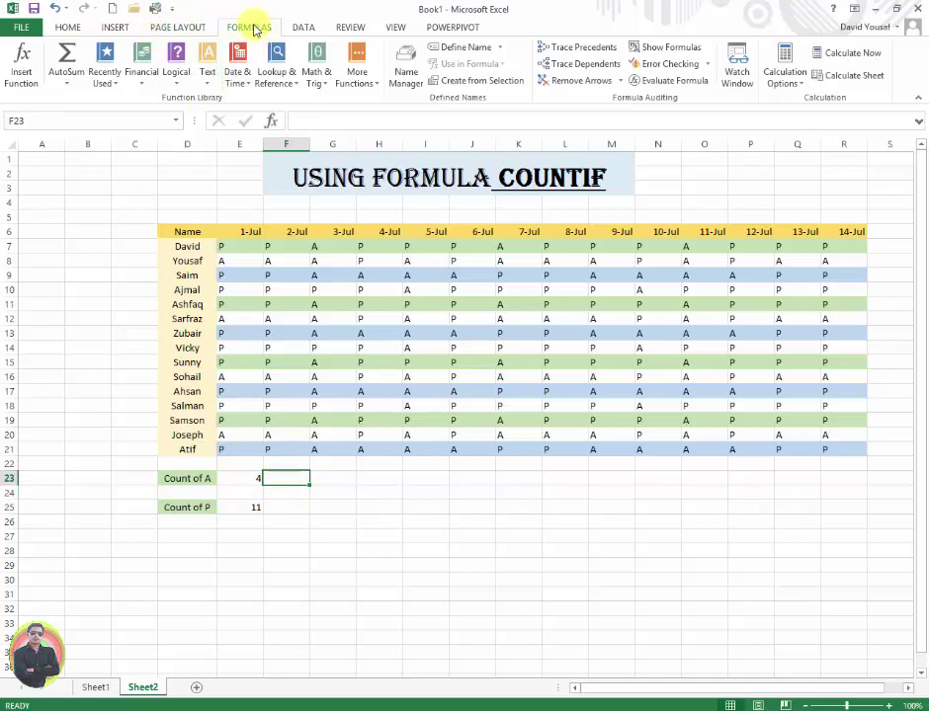
Step: Build =COUNTIF(F7:F21,"a") in F23 through Insert Function, returning 4 absences
click(20, 64)
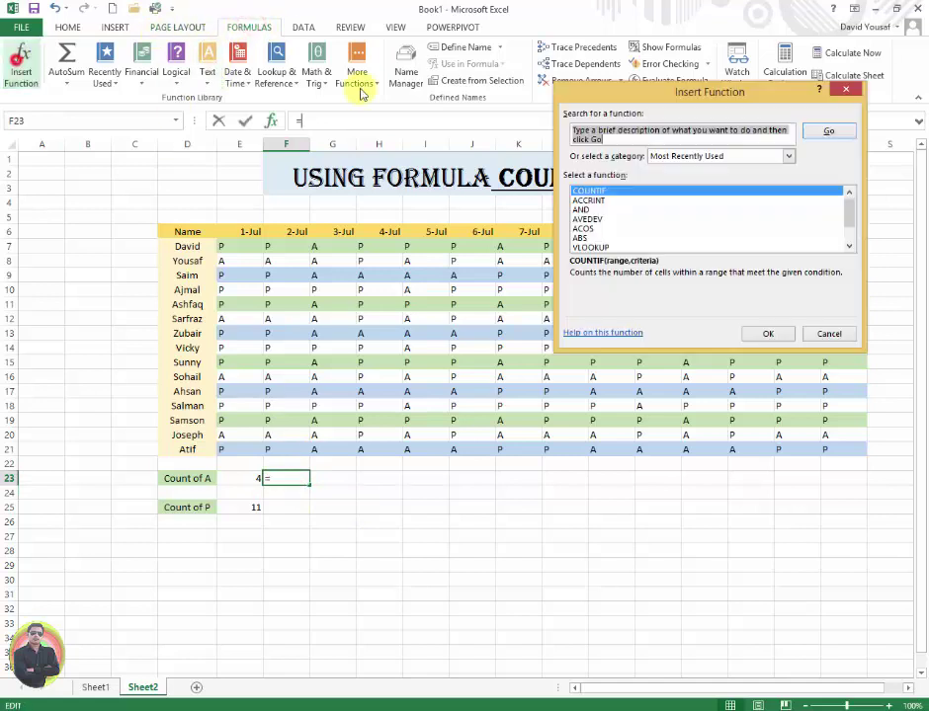
click(606, 135)
text(countif)
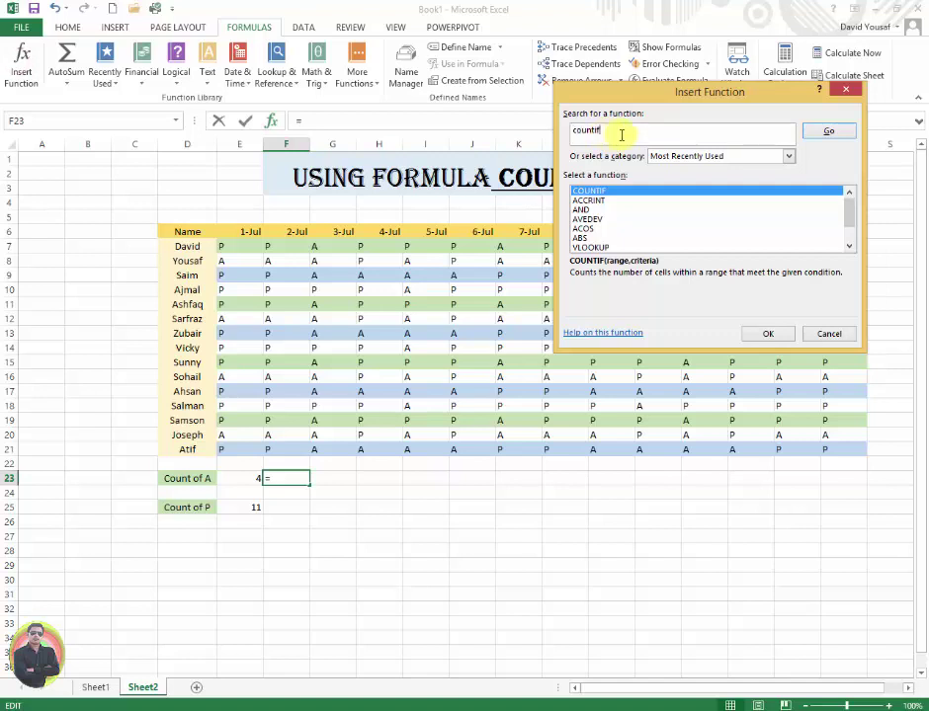
click(829, 131)
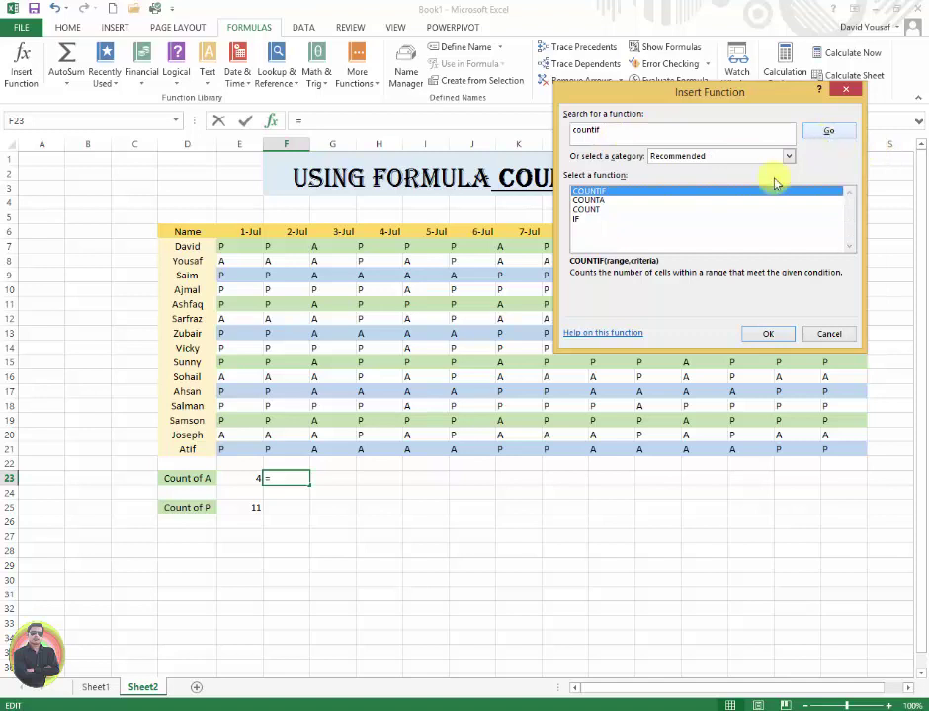
click(768, 333)
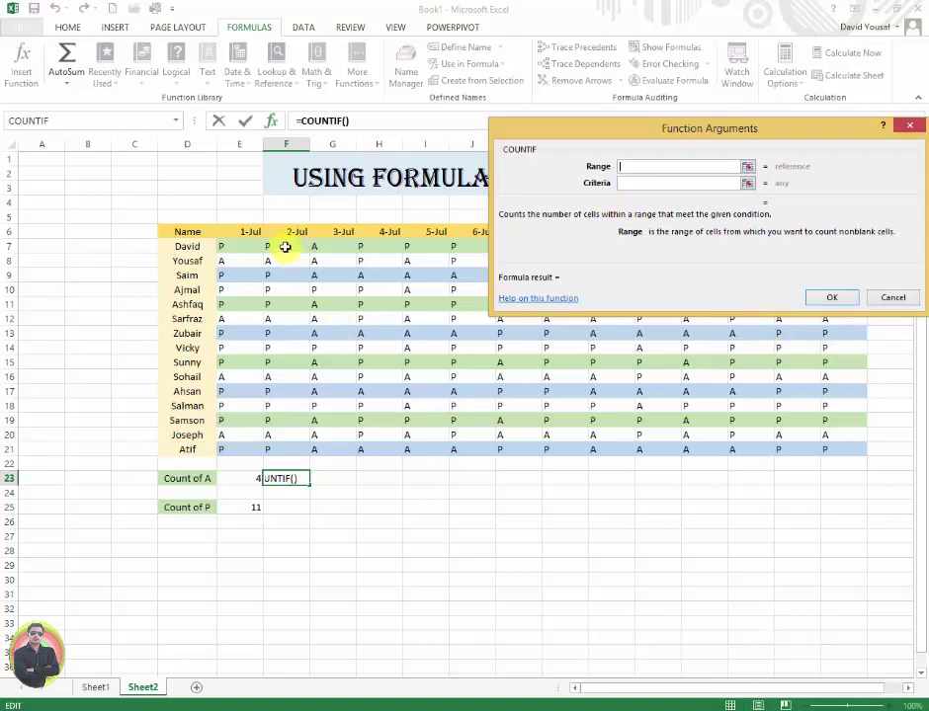
drag(285, 248, 277, 450)
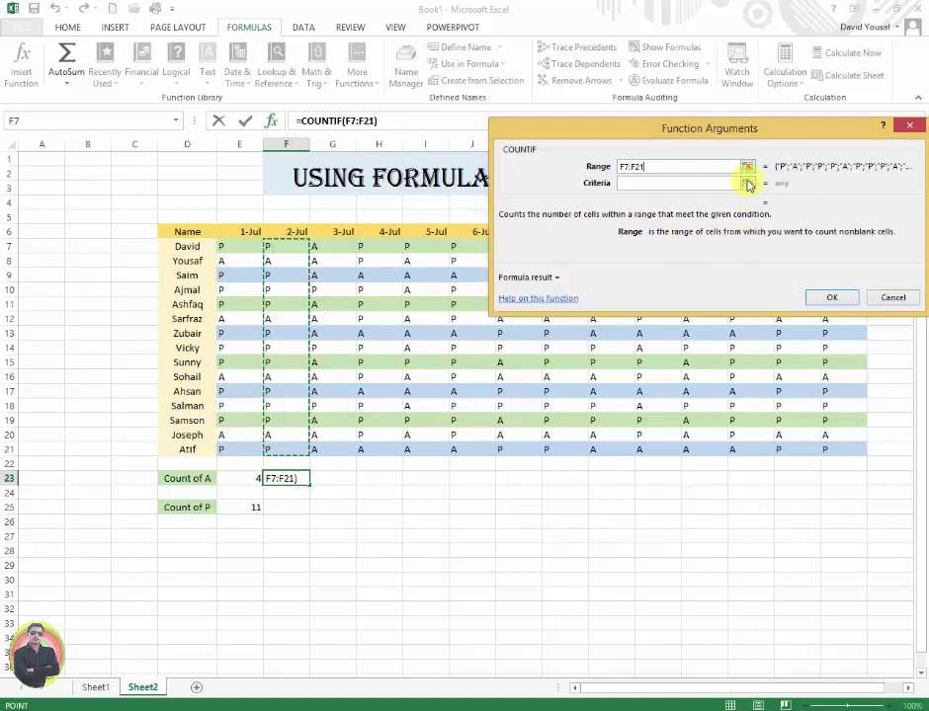
click(672, 184)
text(a)
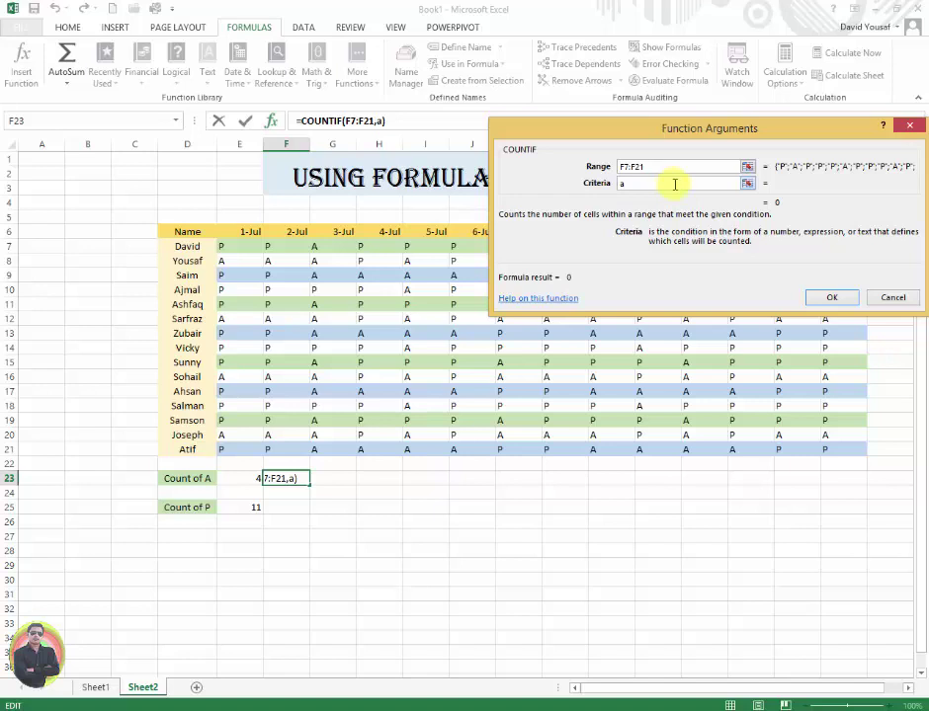
click(832, 296)
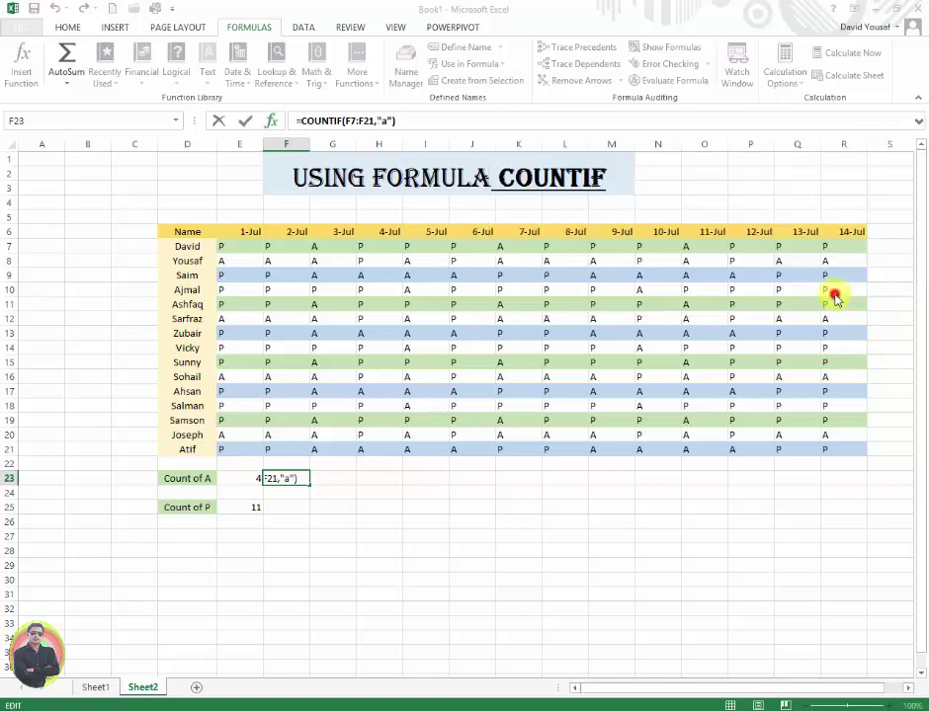
key(Delete)
Step: Insert =COUNTIF(F7:F21,"p") into F25 through Insert Function, returning 11 present
click(296, 507)
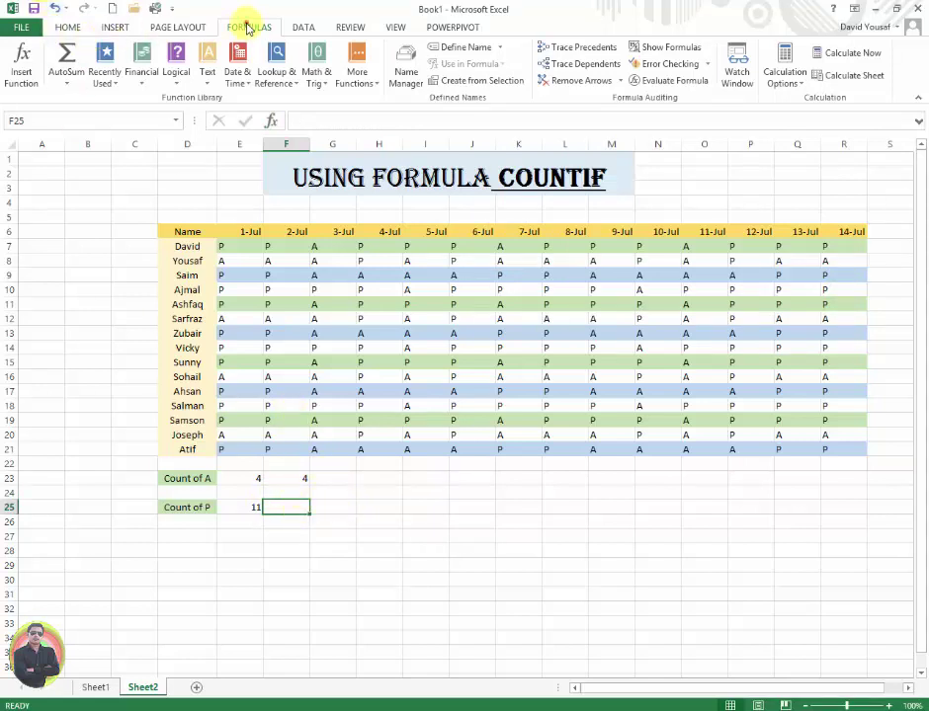
click(22, 65)
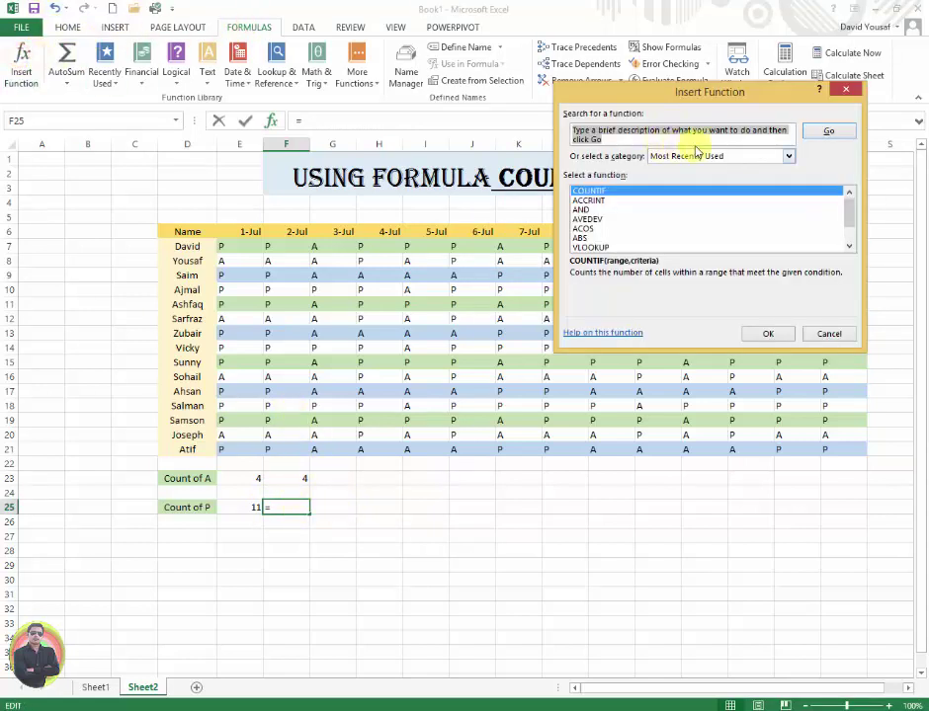
key(BackSpace)
text(countif)
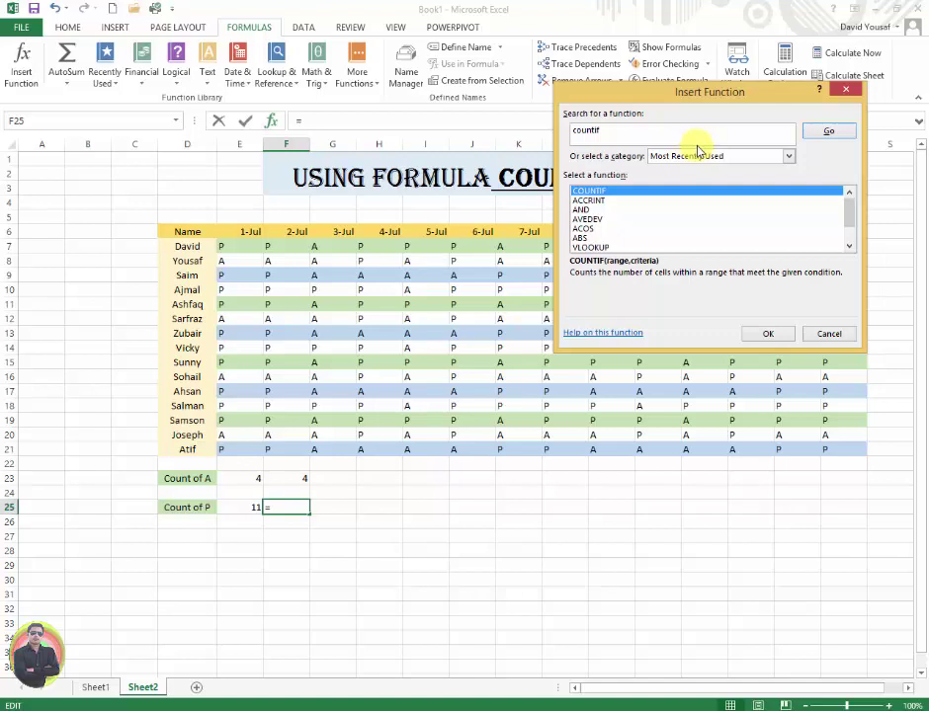
click(828, 131)
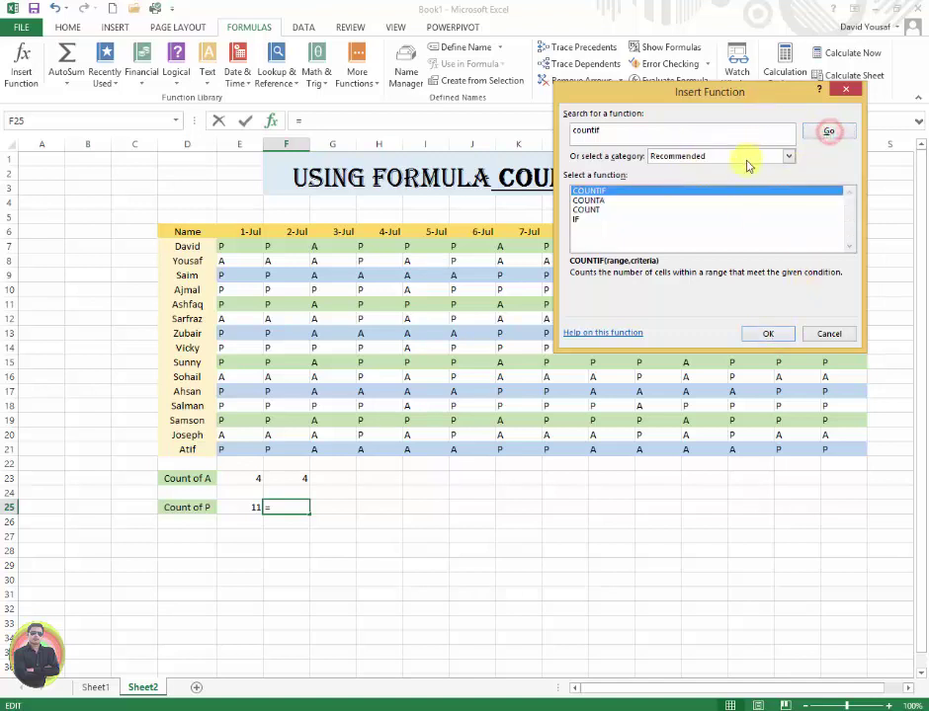
click(772, 334)
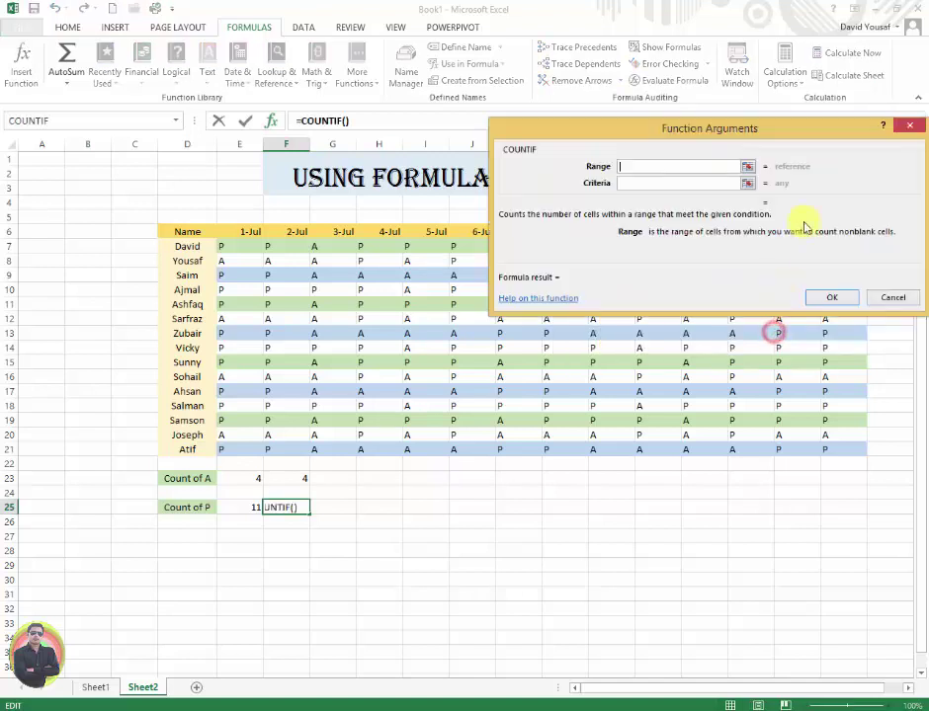
click(749, 167)
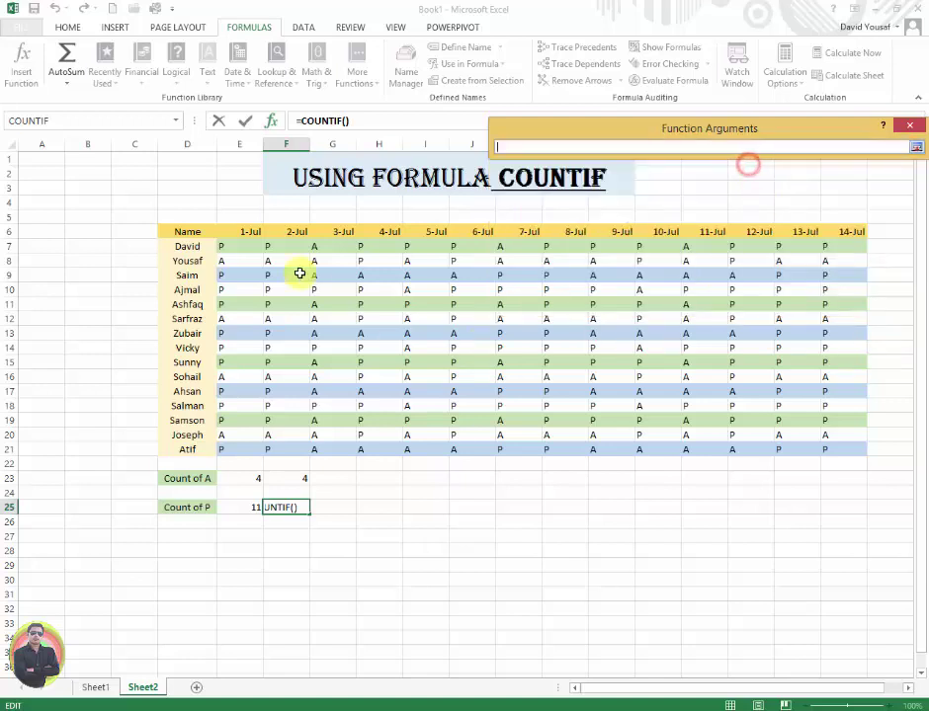
drag(275, 247, 282, 449)
click(915, 150)
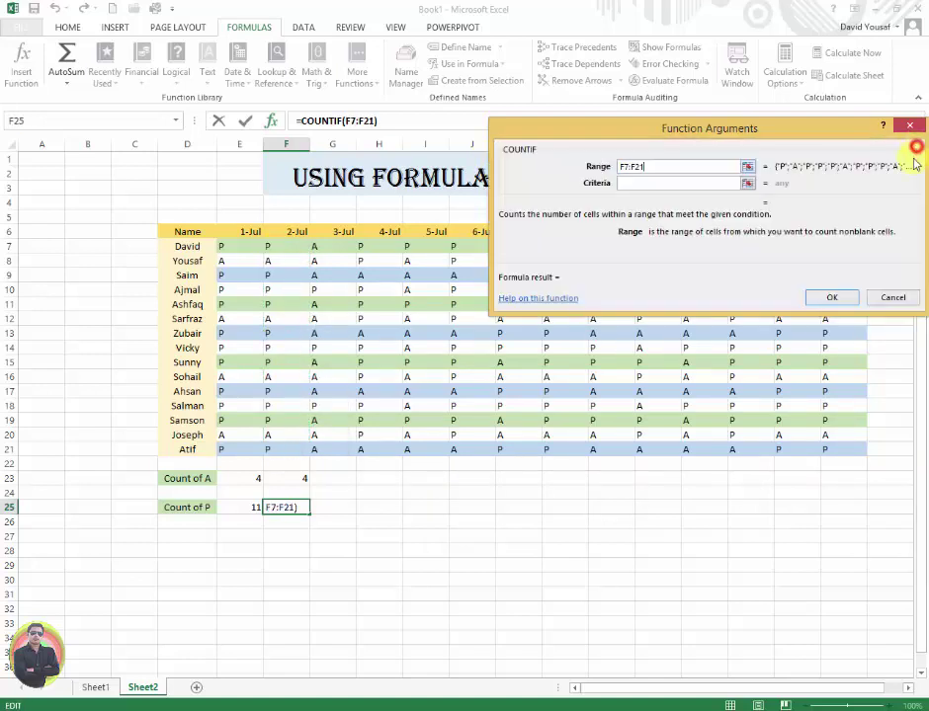
click(665, 184)
text(p)
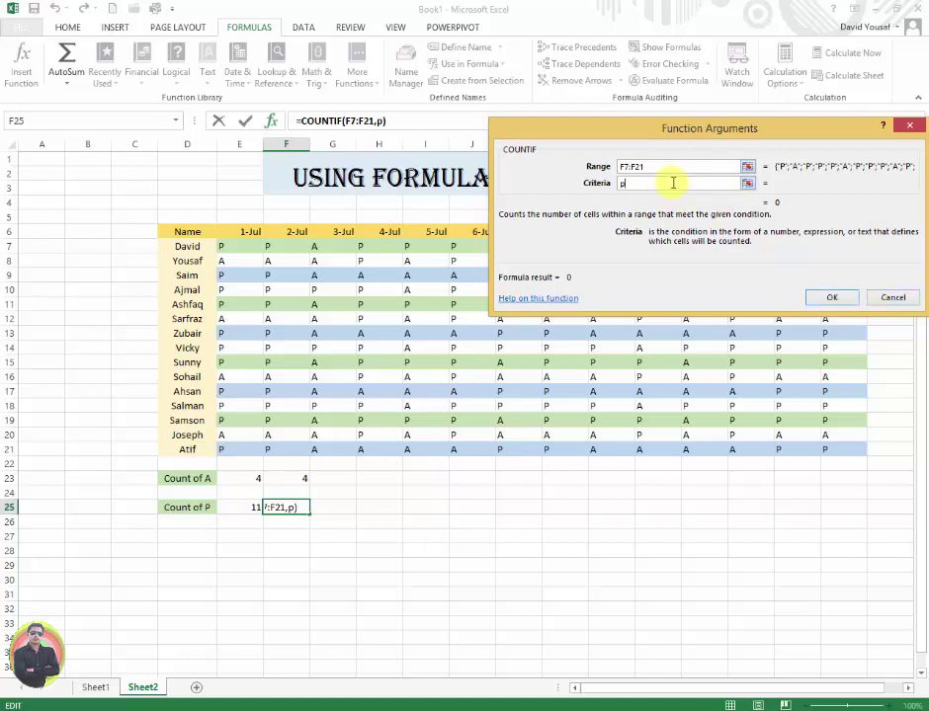
click(832, 299)
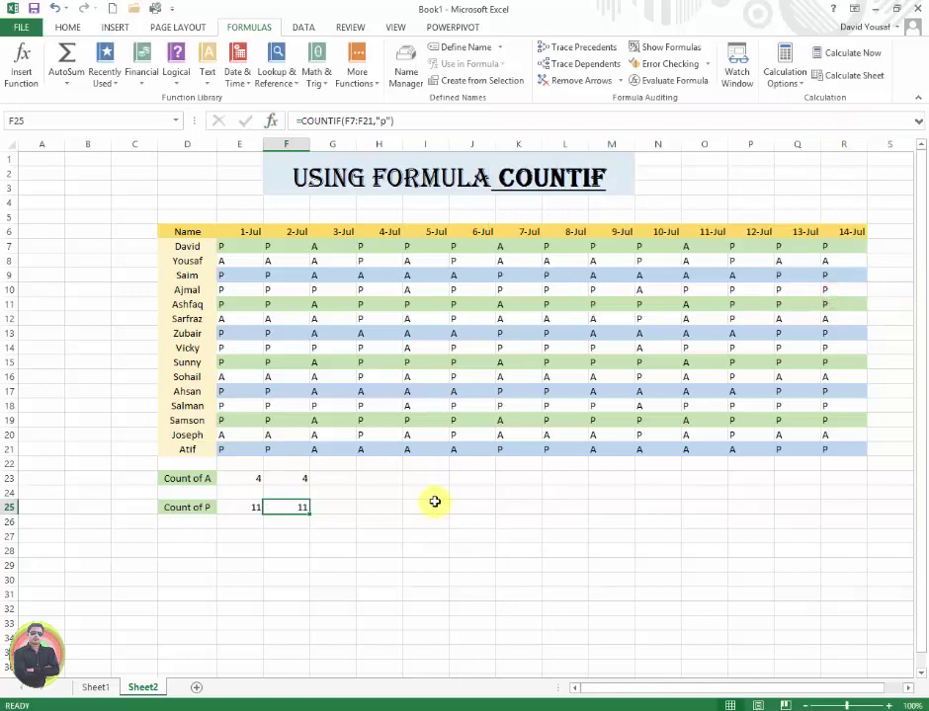
Step: Fill the Count of A formula from F23 and the Count of P formula from F25 right through column R (14-Jul)
click(293, 524)
click(302, 506)
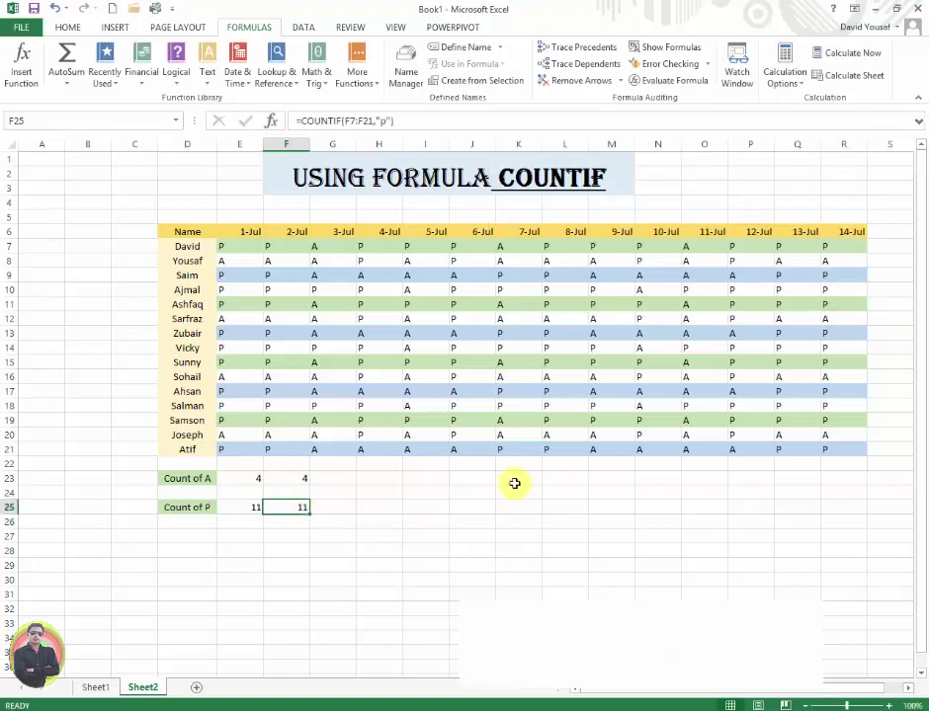
click(304, 479)
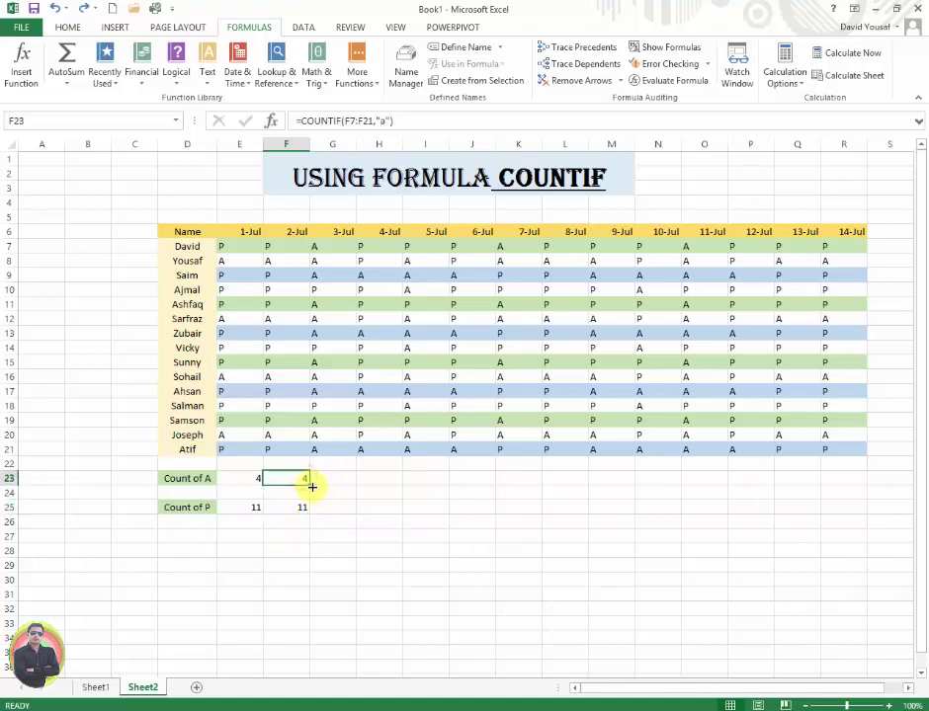
drag(307, 484, 852, 497)
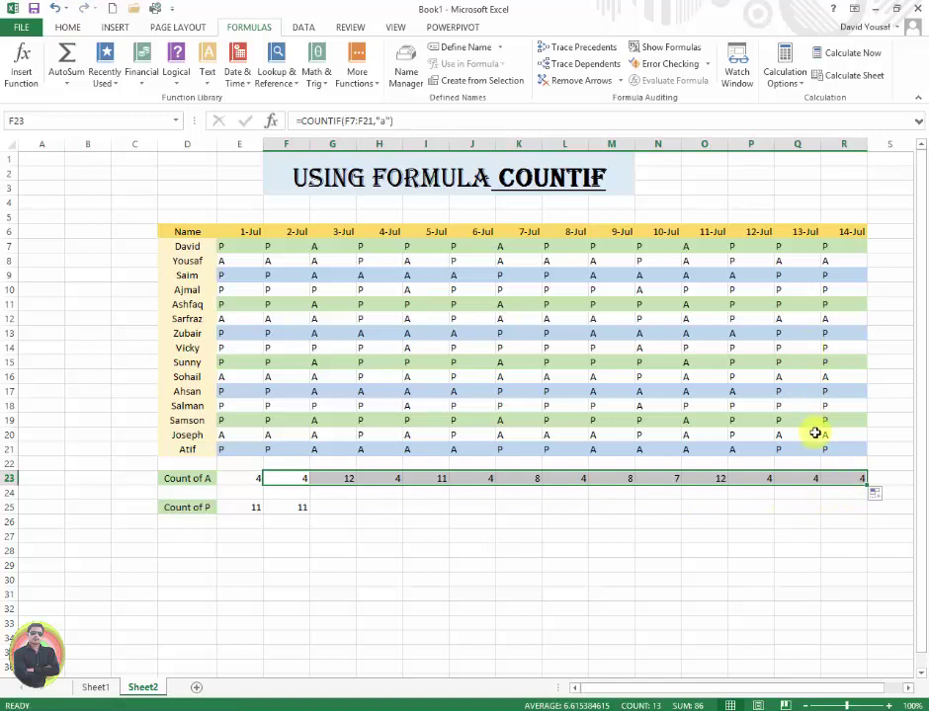
click(297, 507)
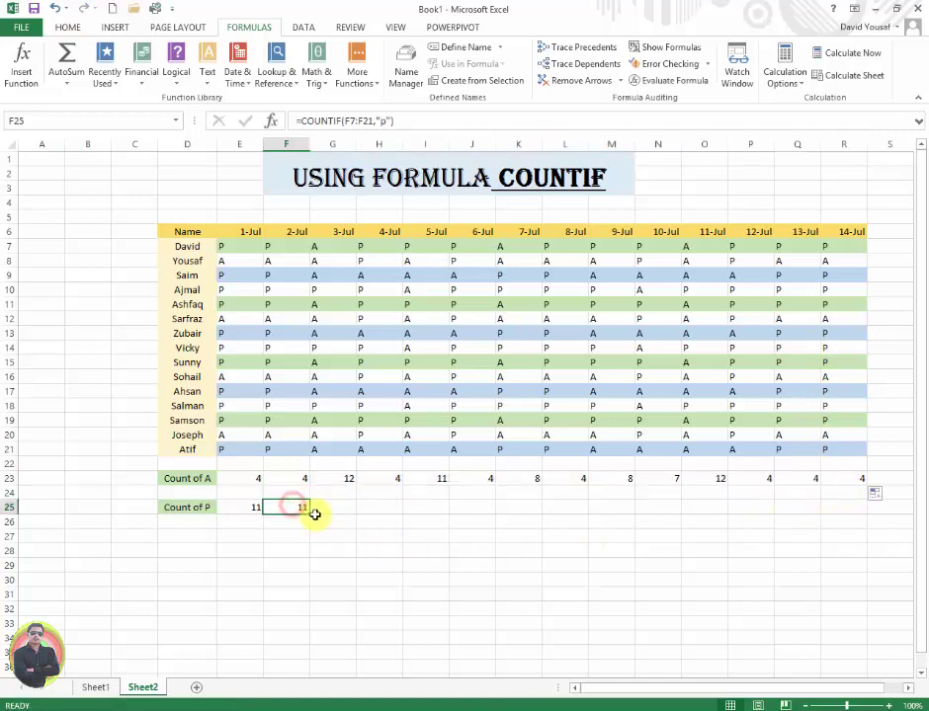
drag(311, 515, 852, 534)
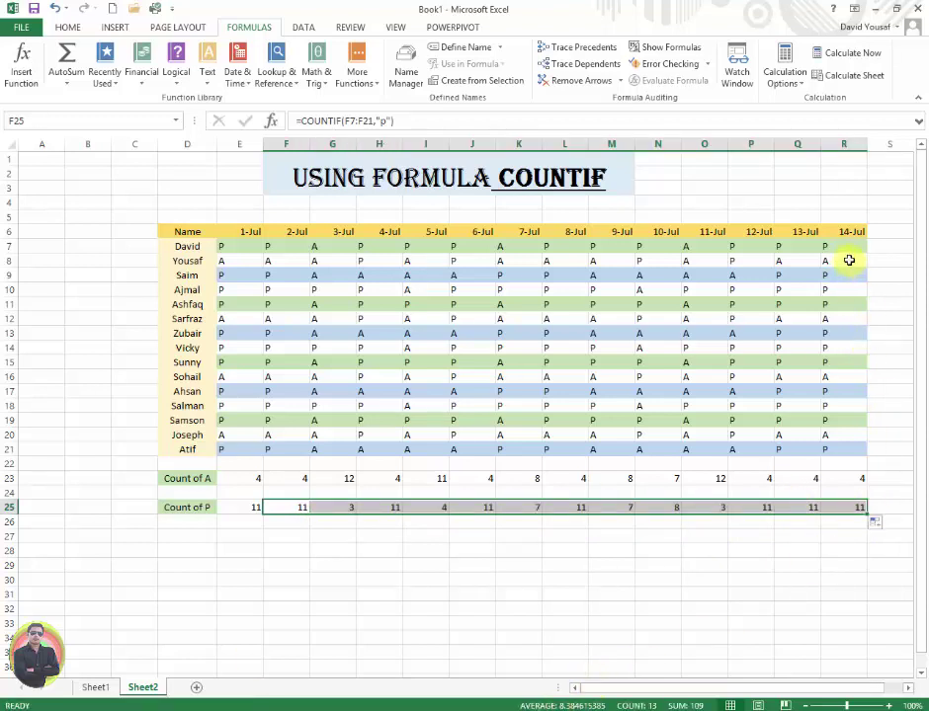
Step: Enter the criteria letters p in E30 and a in E31
click(696, 524)
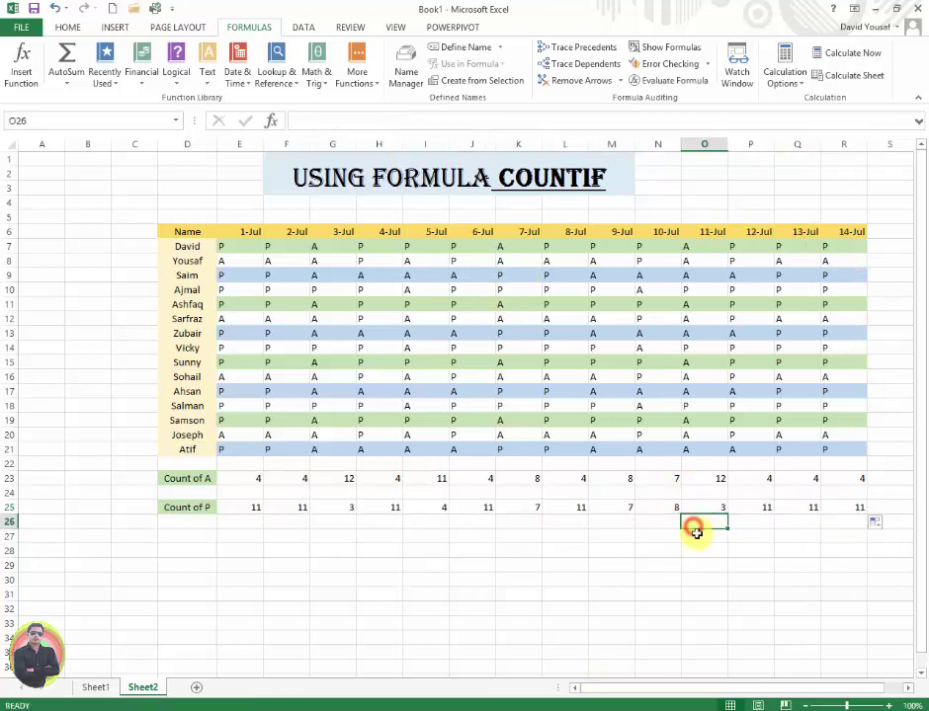
click(282, 585)
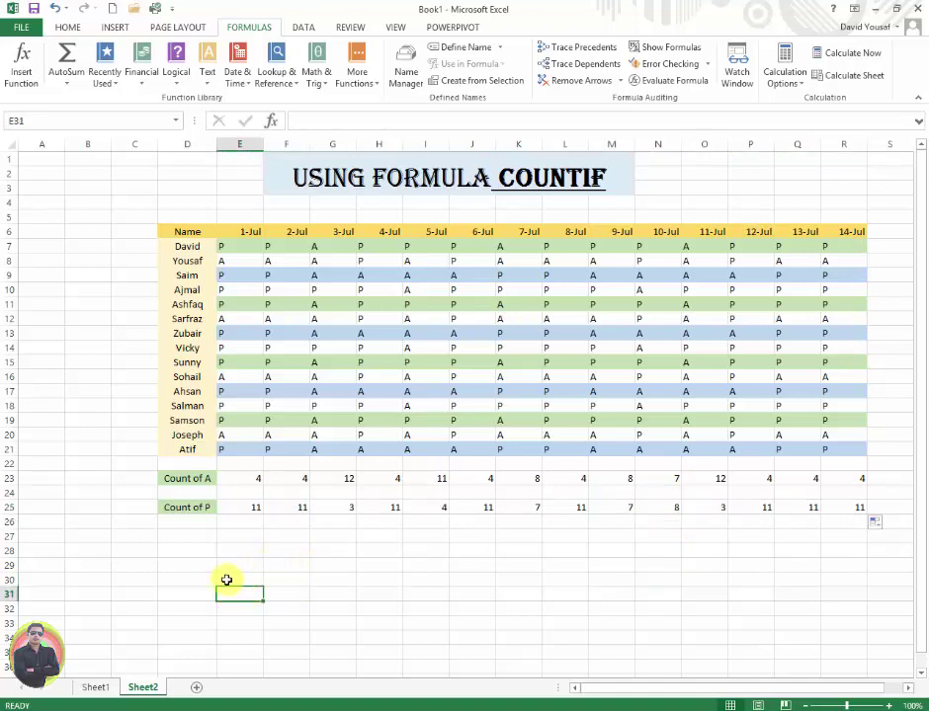
click(259, 579)
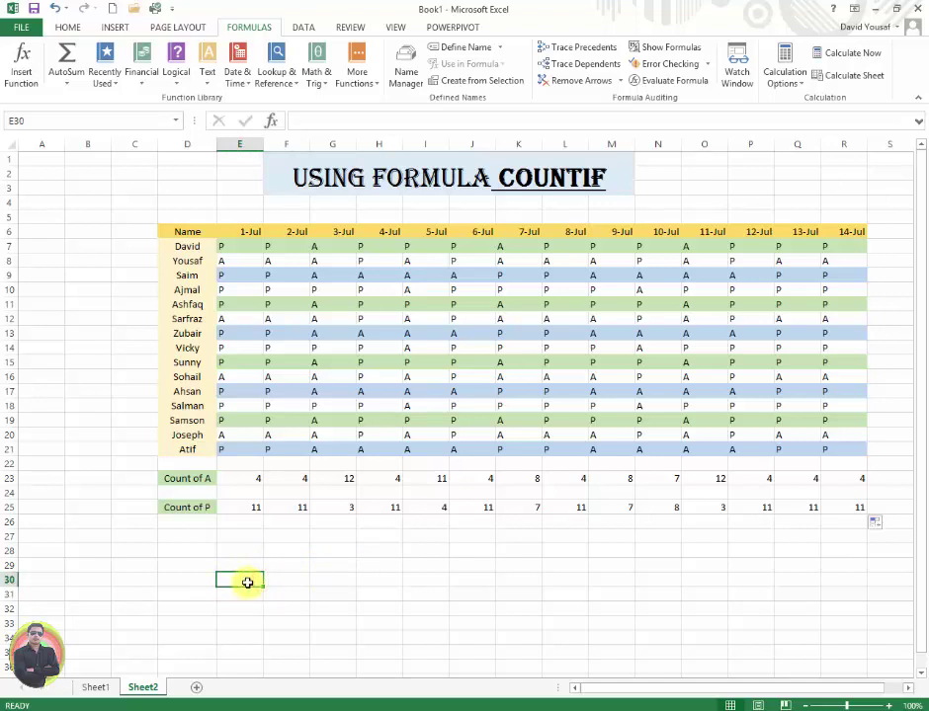
text(p)
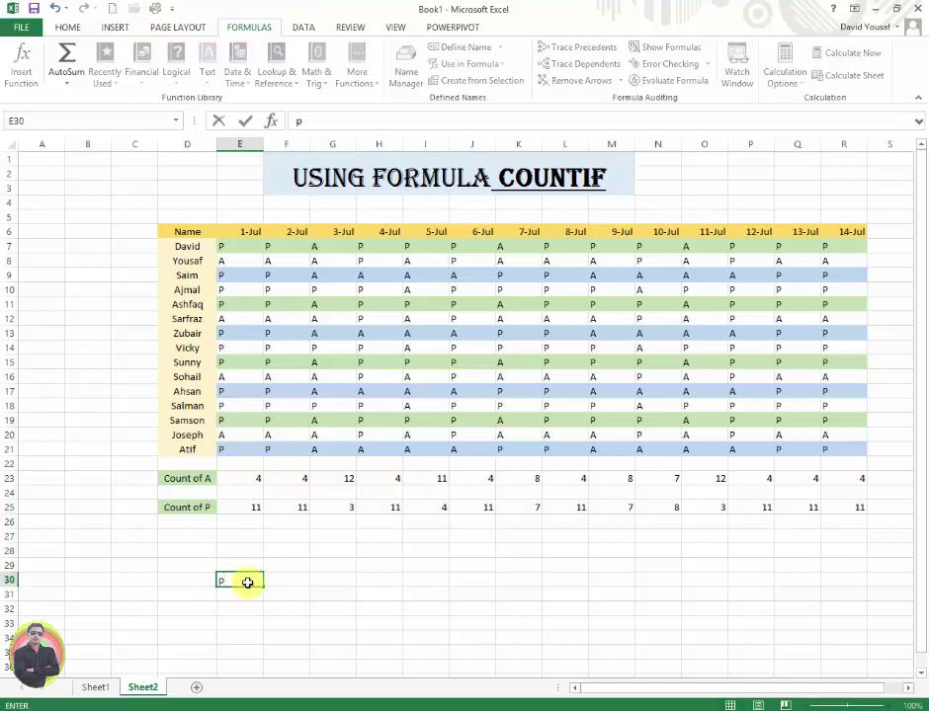
click(283, 607)
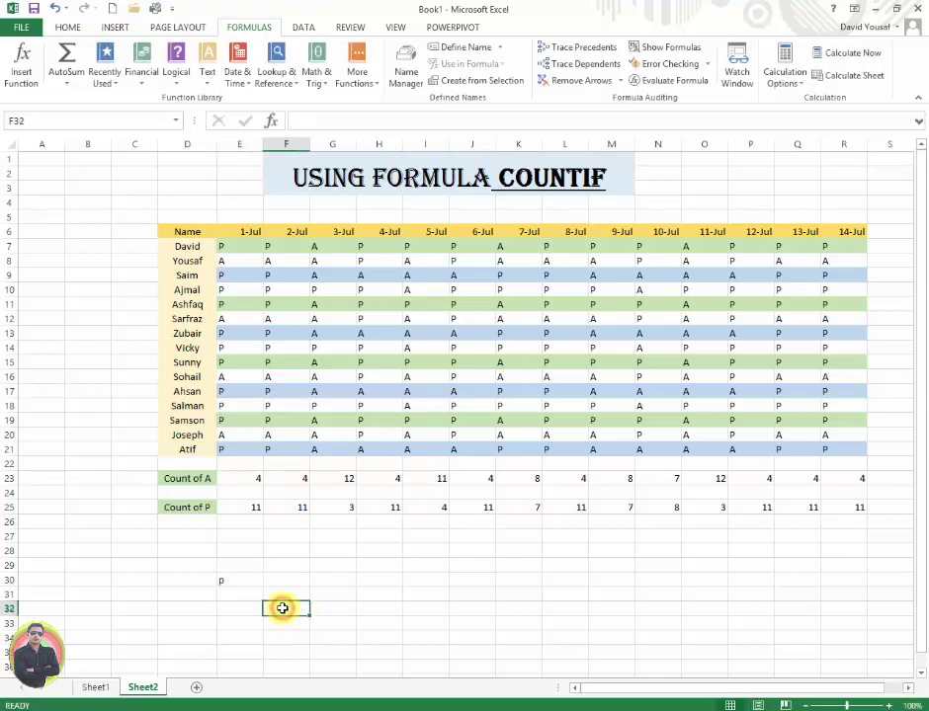
click(223, 596)
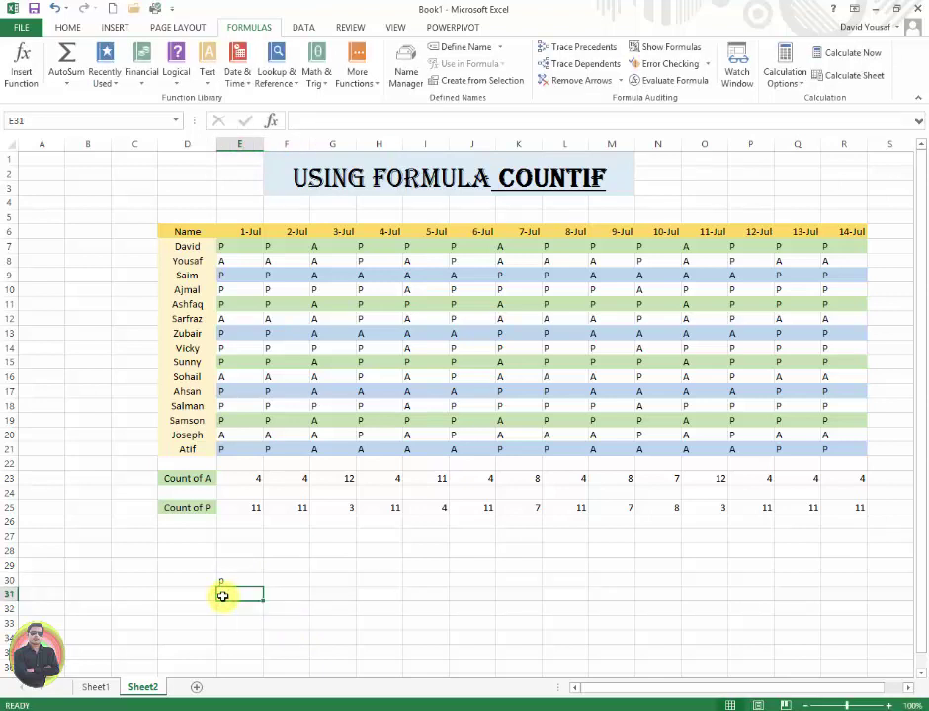
text(a)
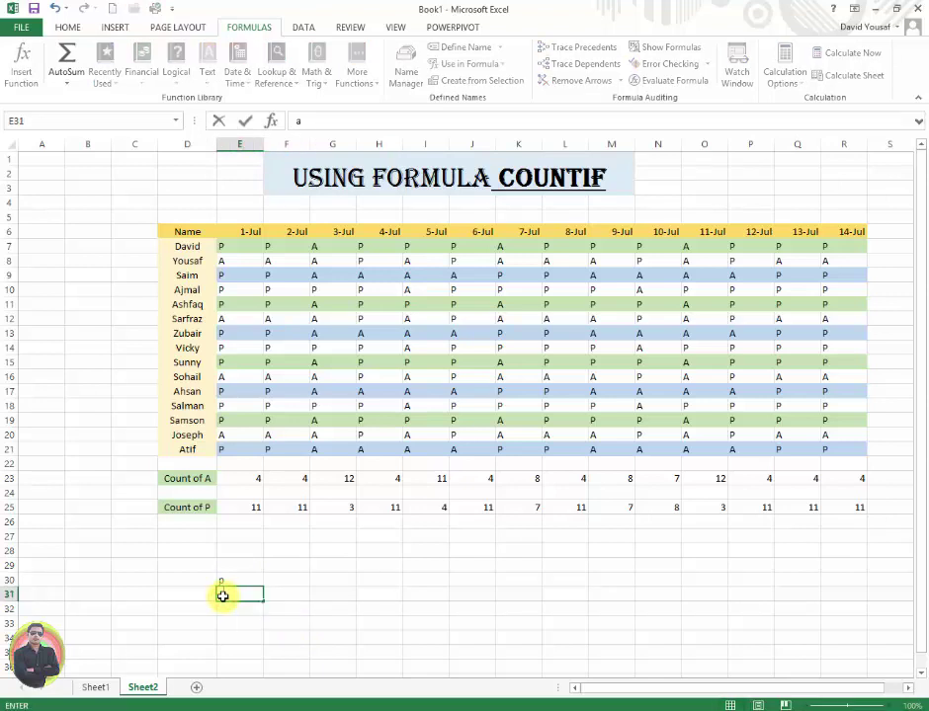
click(233, 581)
Step: Capitalise the criteria to P in E30 and A in E31
double_click(231, 580)
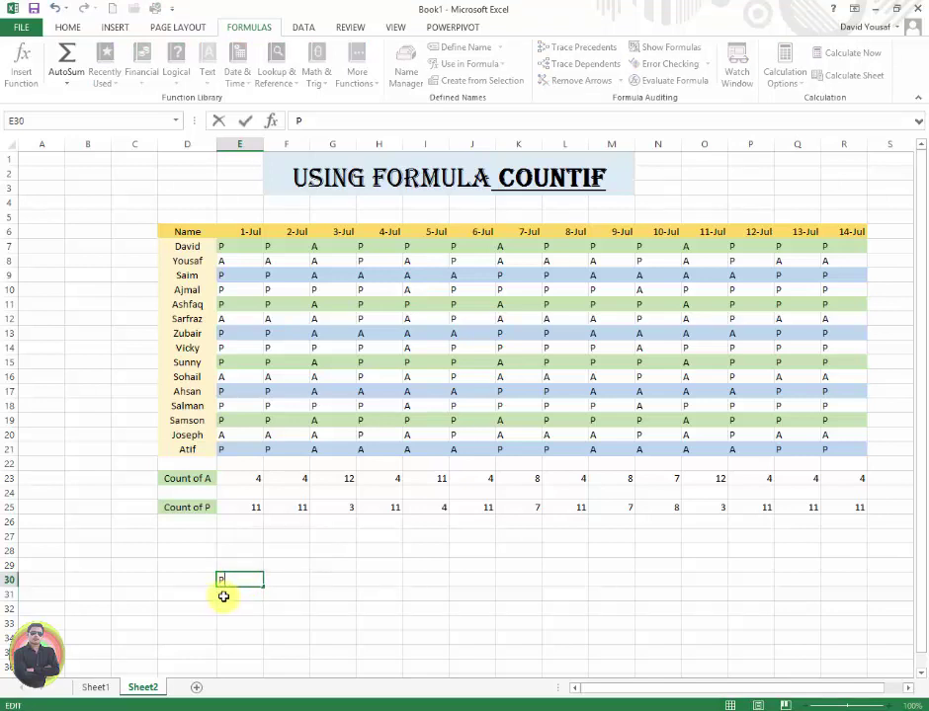
click(224, 595)
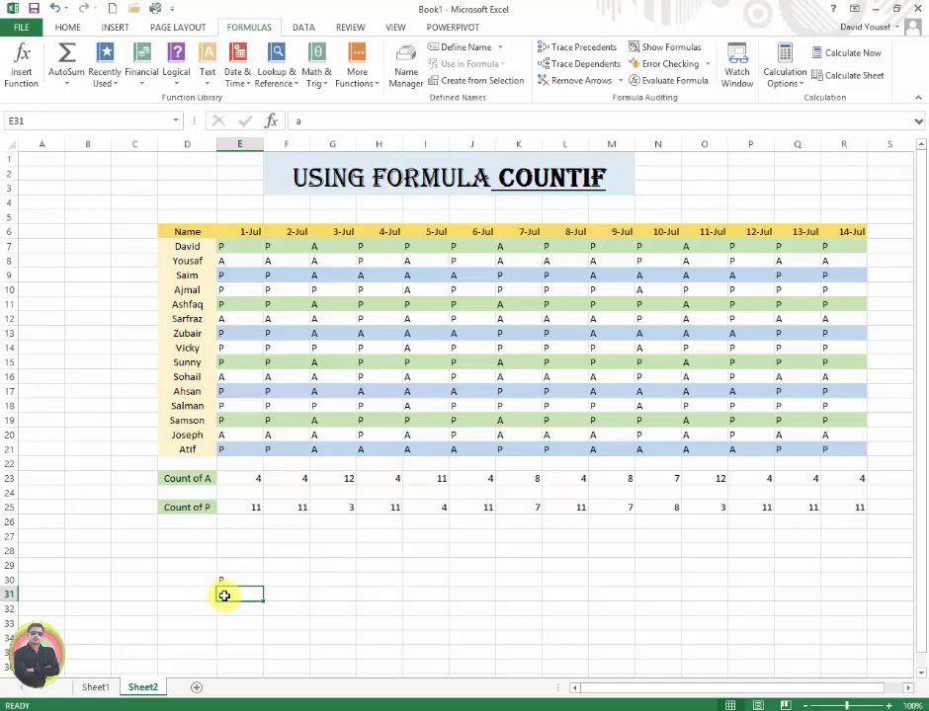
text(A)
click(247, 577)
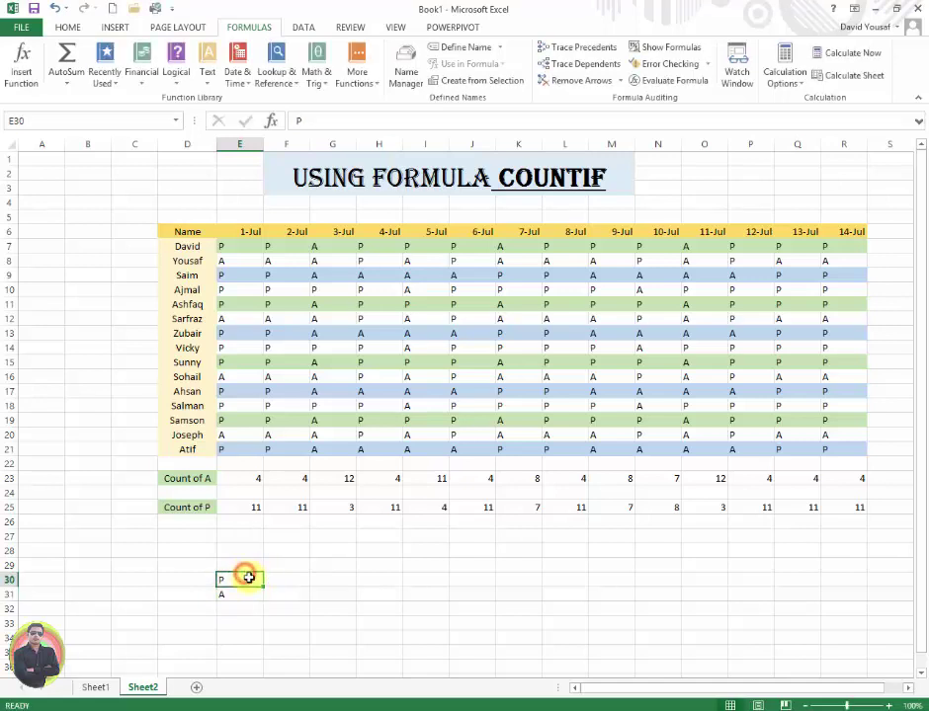
click(298, 565)
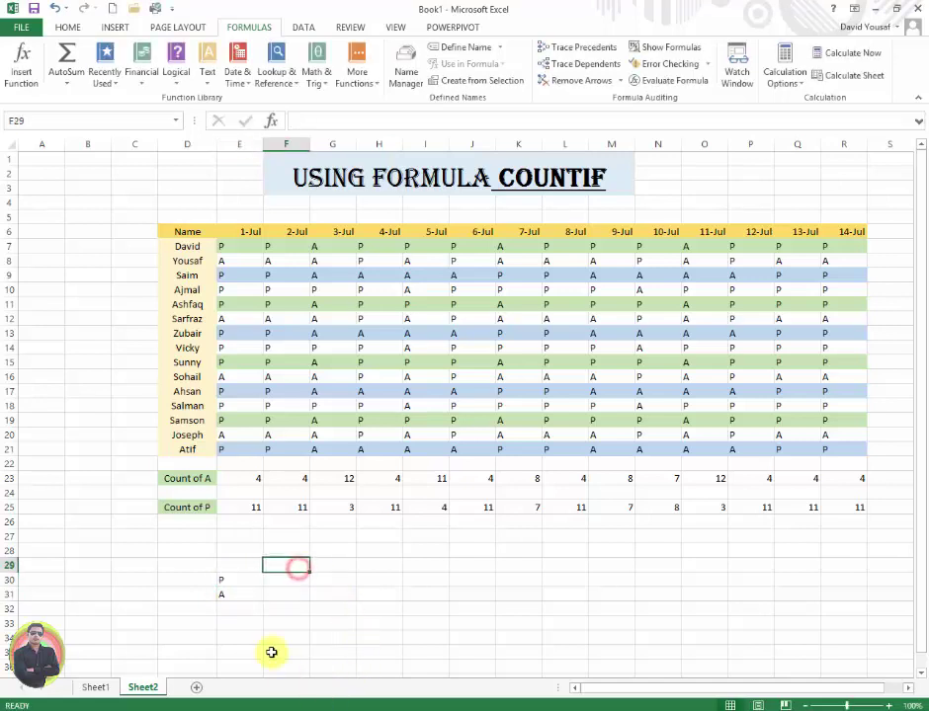
click(332, 579)
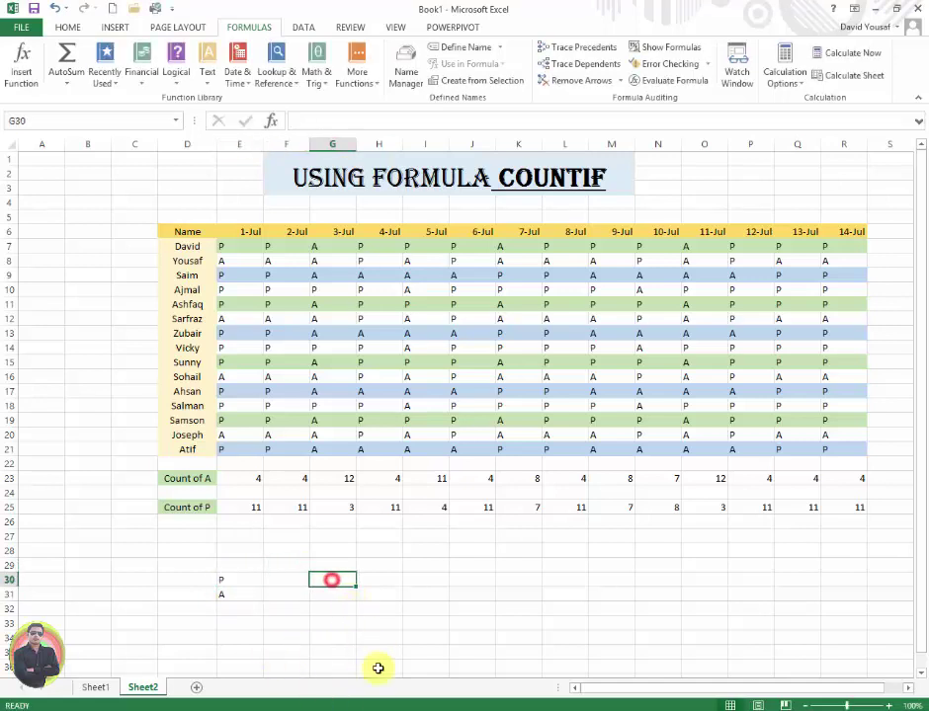
Step: Insert =COUNTIF(H7:H21,E30) in G30 with Function Arguments, counting 11 P entries for 4-Jul
click(19, 58)
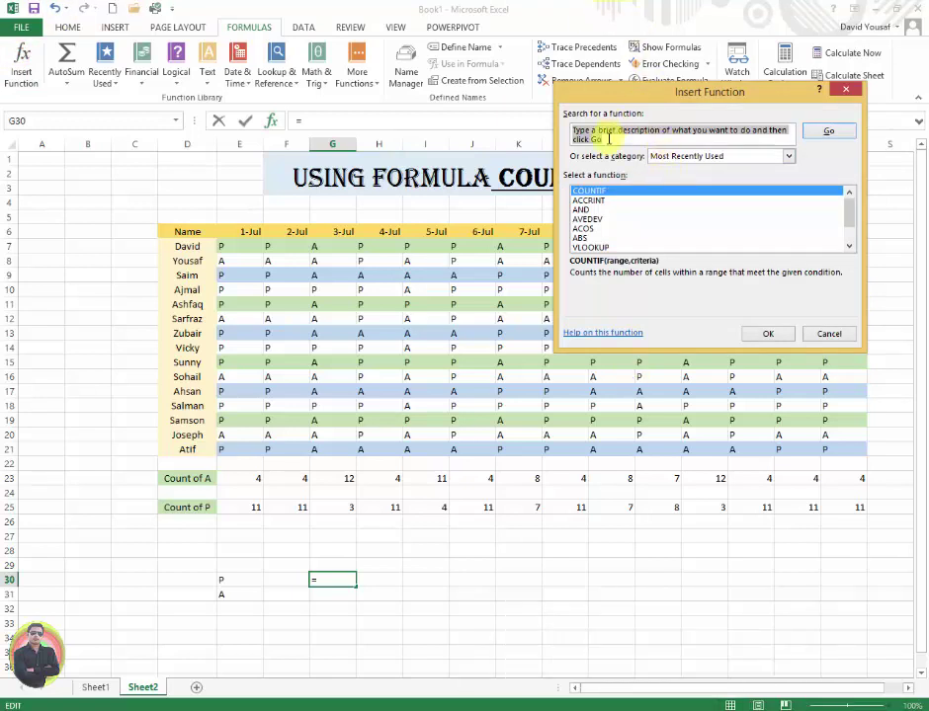
key(BackSpace)
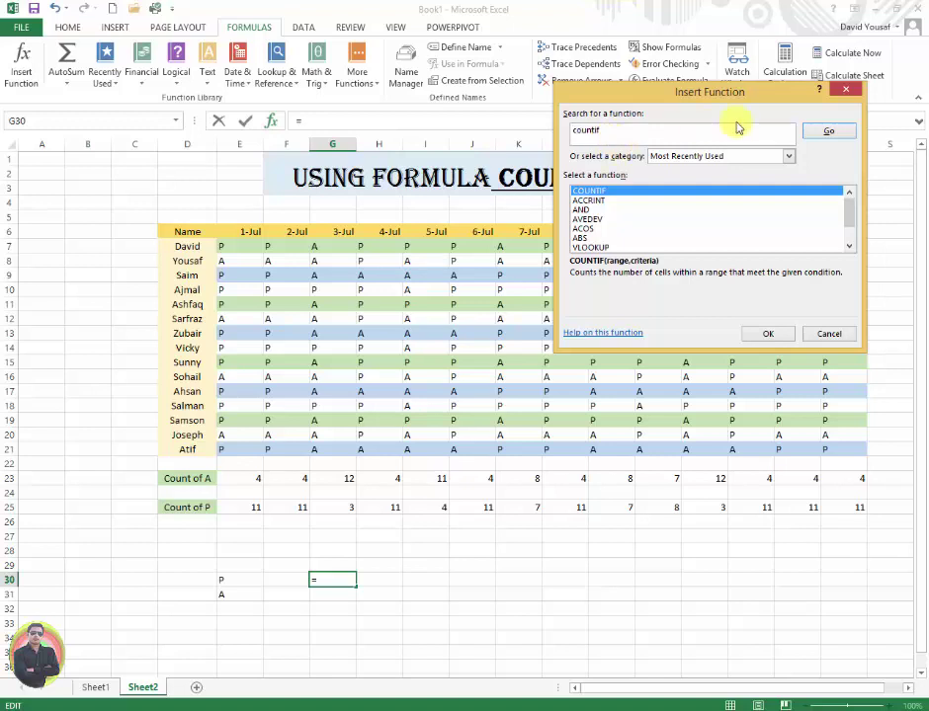
click(829, 133)
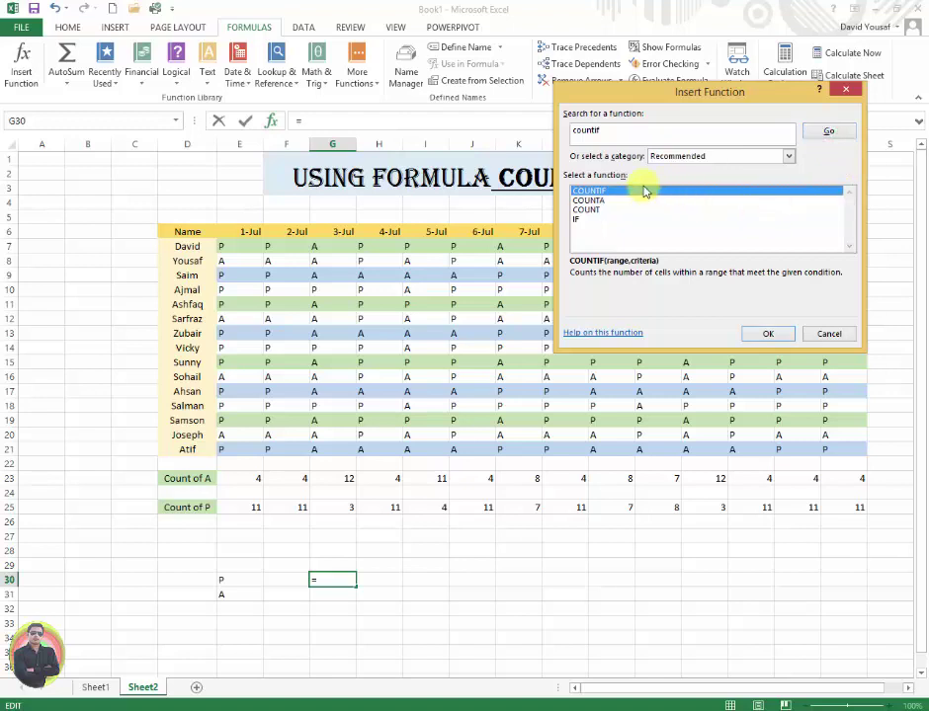
click(773, 336)
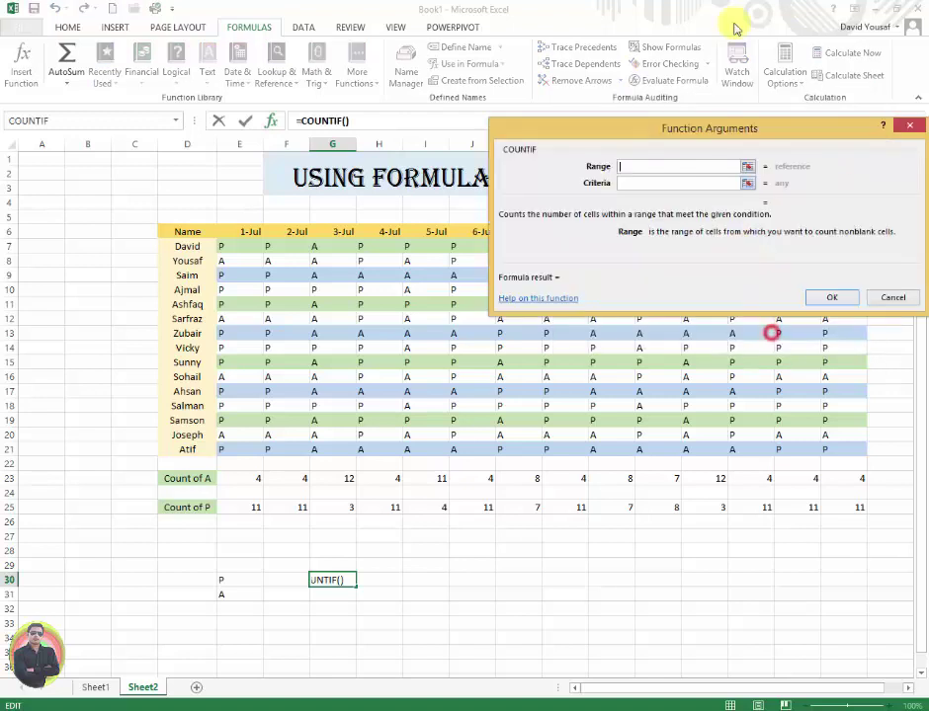
click(748, 168)
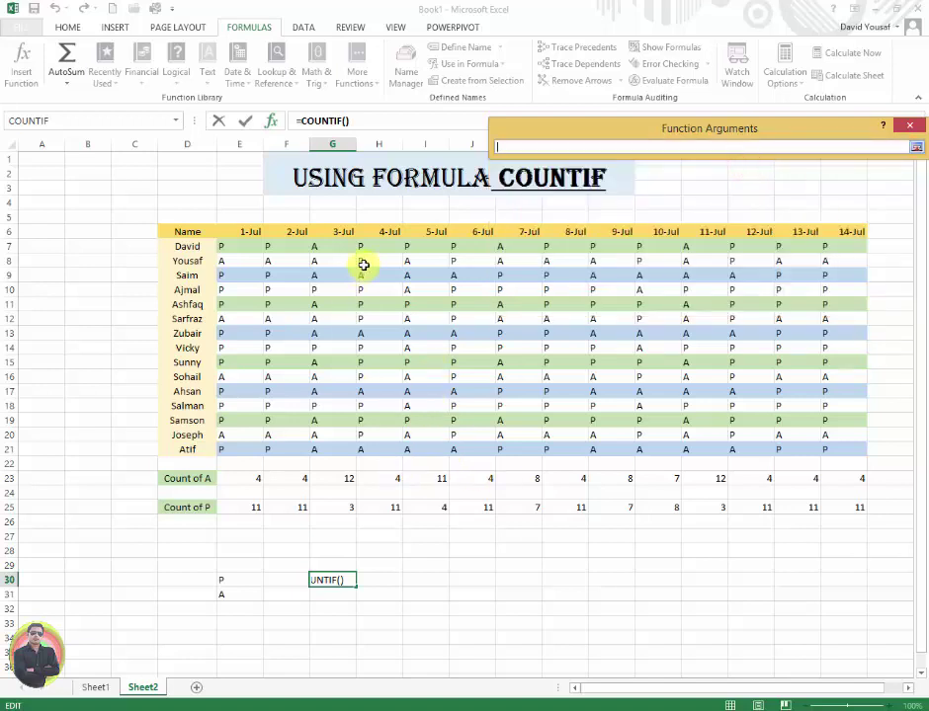
drag(376, 245, 386, 445)
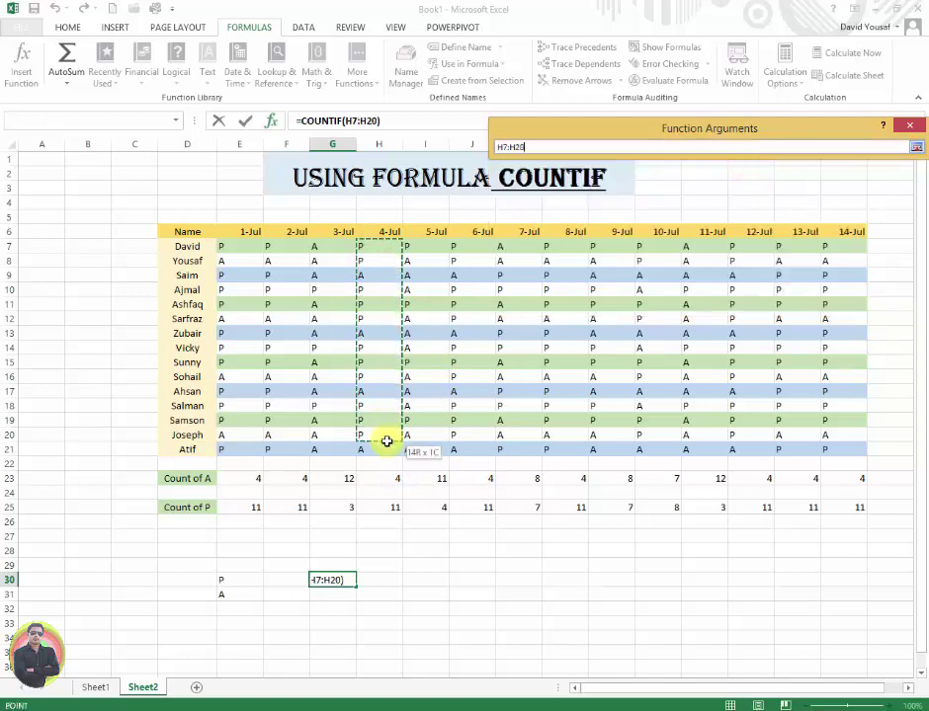
click(916, 152)
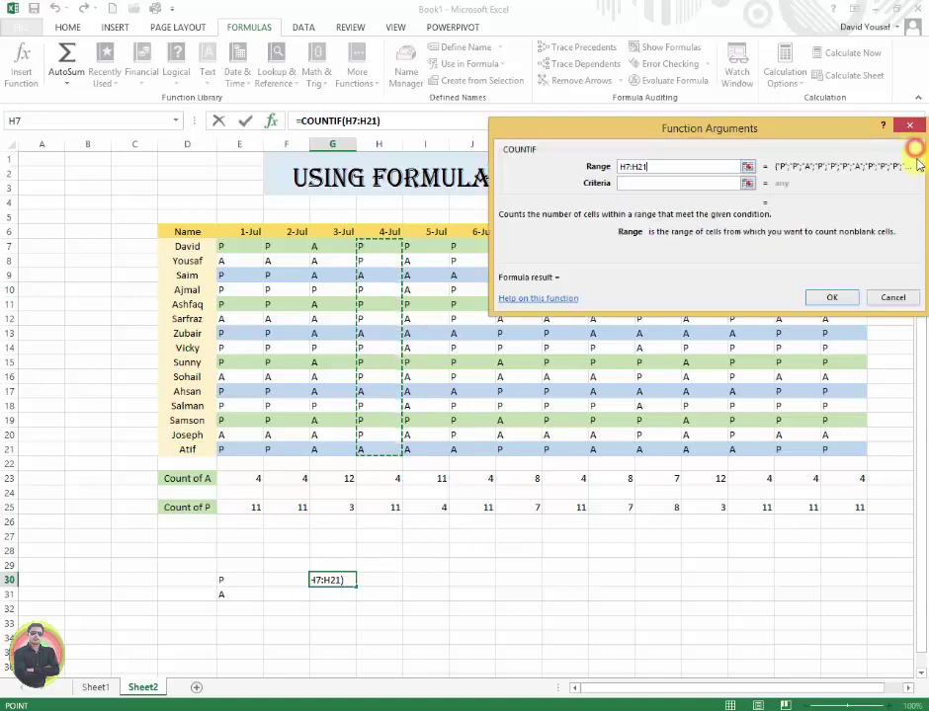
click(749, 183)
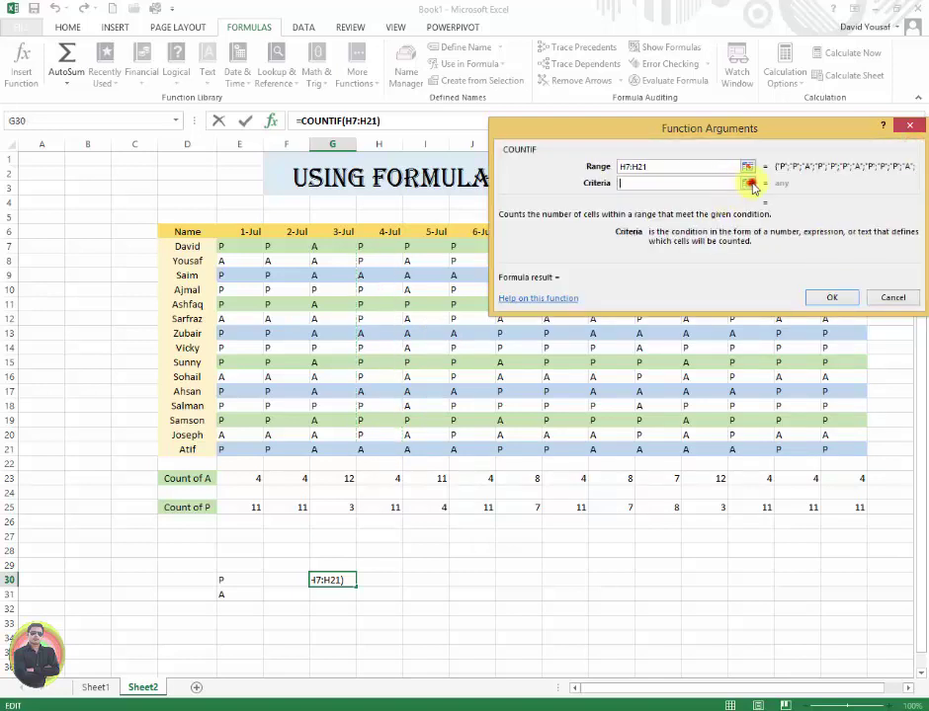
click(223, 580)
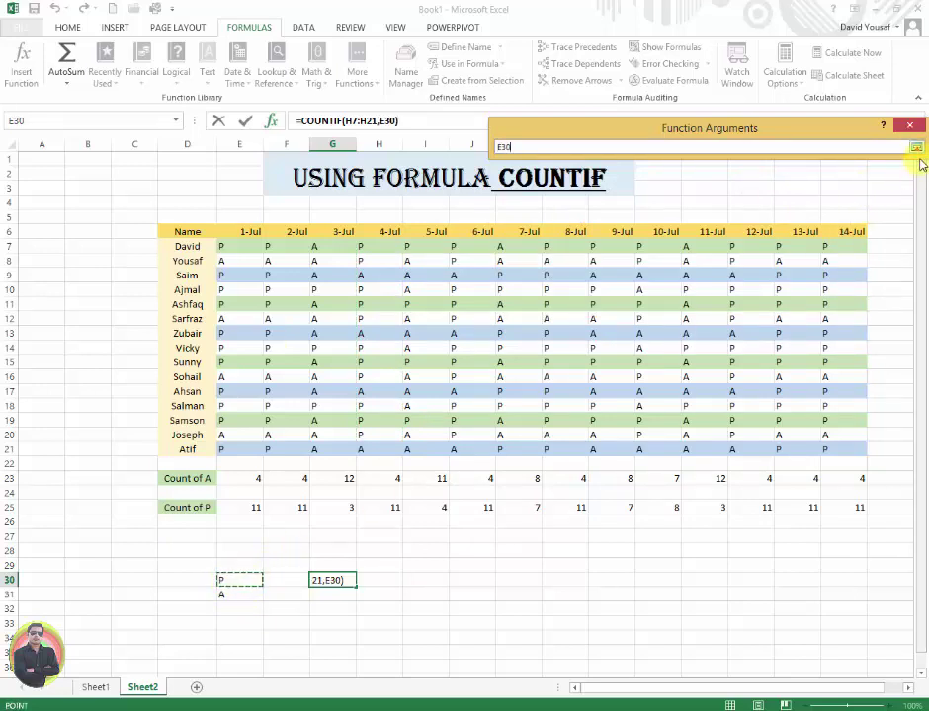
click(915, 147)
click(845, 296)
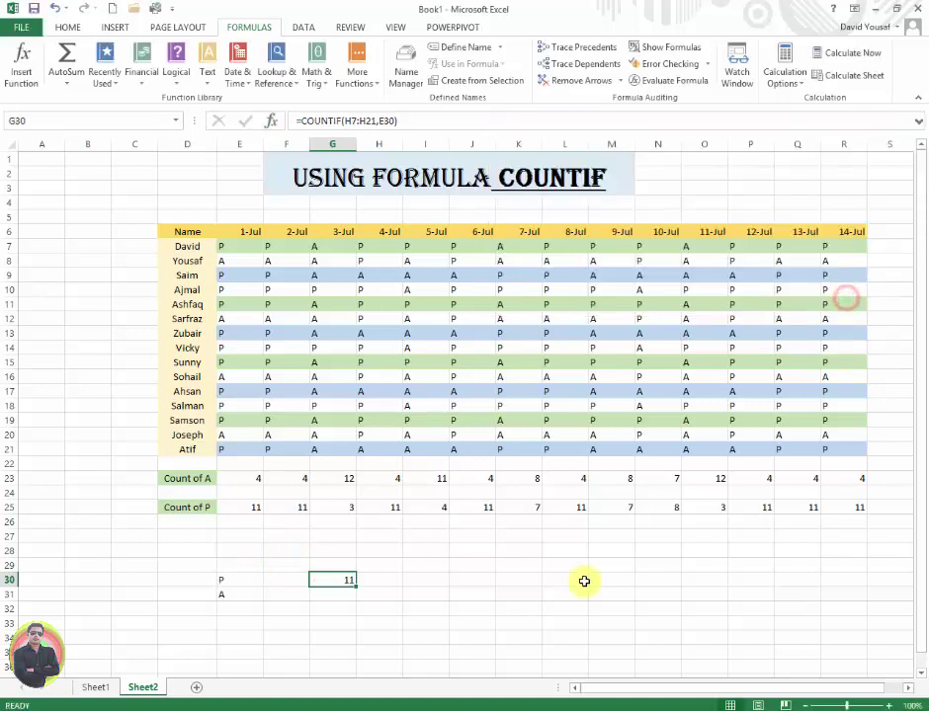
Step: Start a COUNTIF function in G31 using Insert Function
click(333, 604)
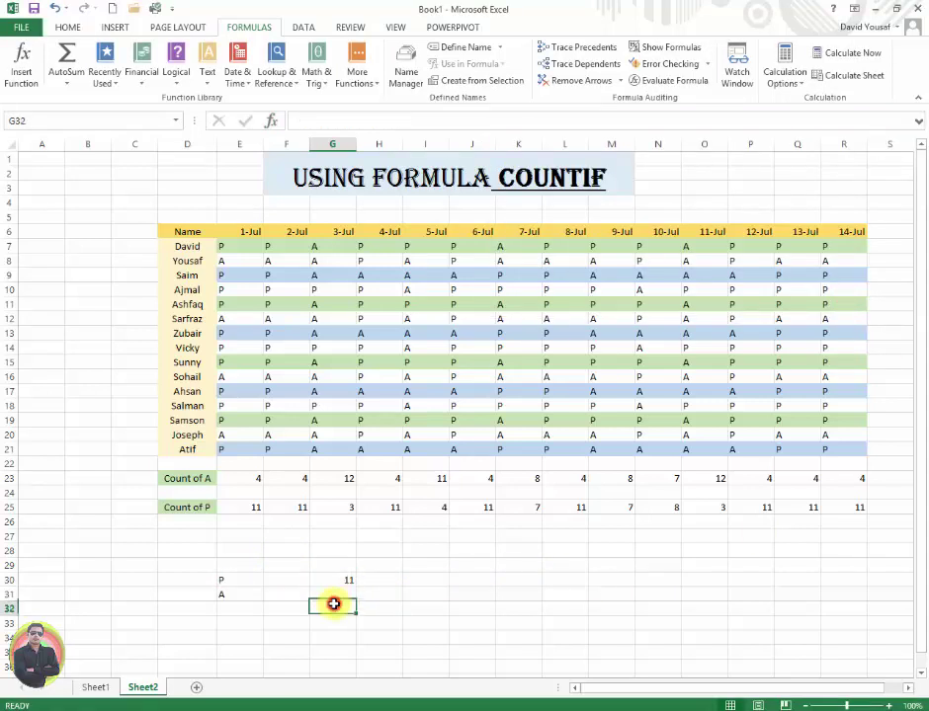
click(333, 596)
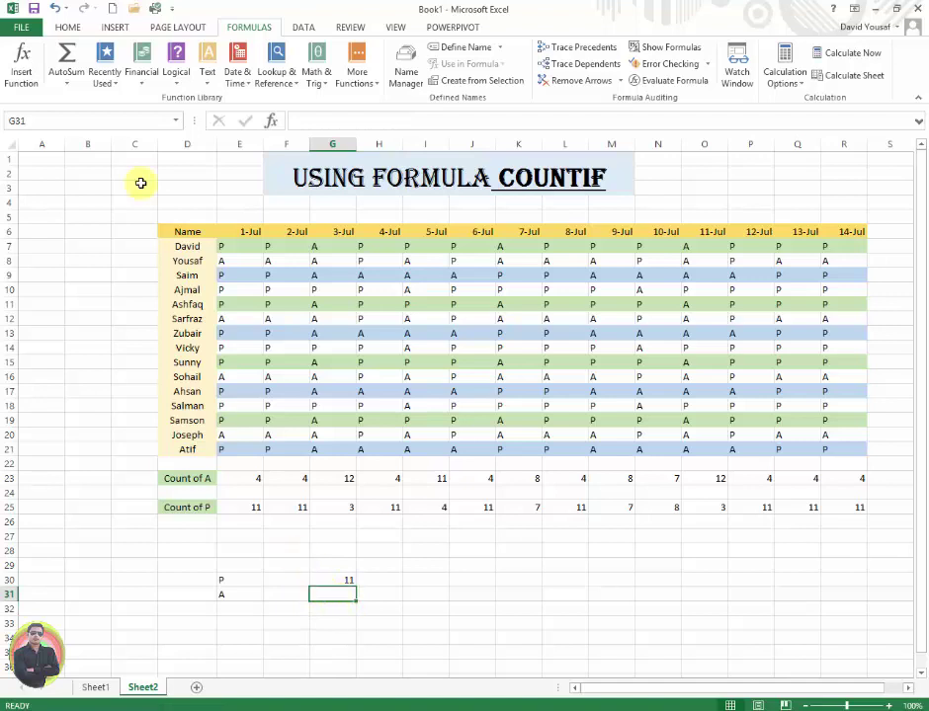
click(21, 61)
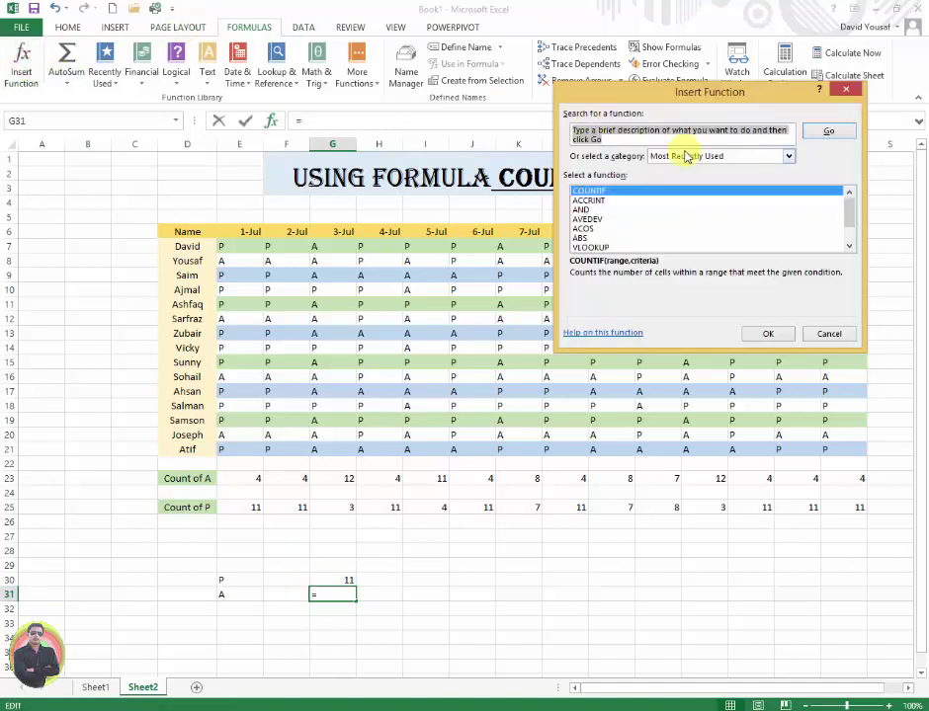
key(BackSpace)
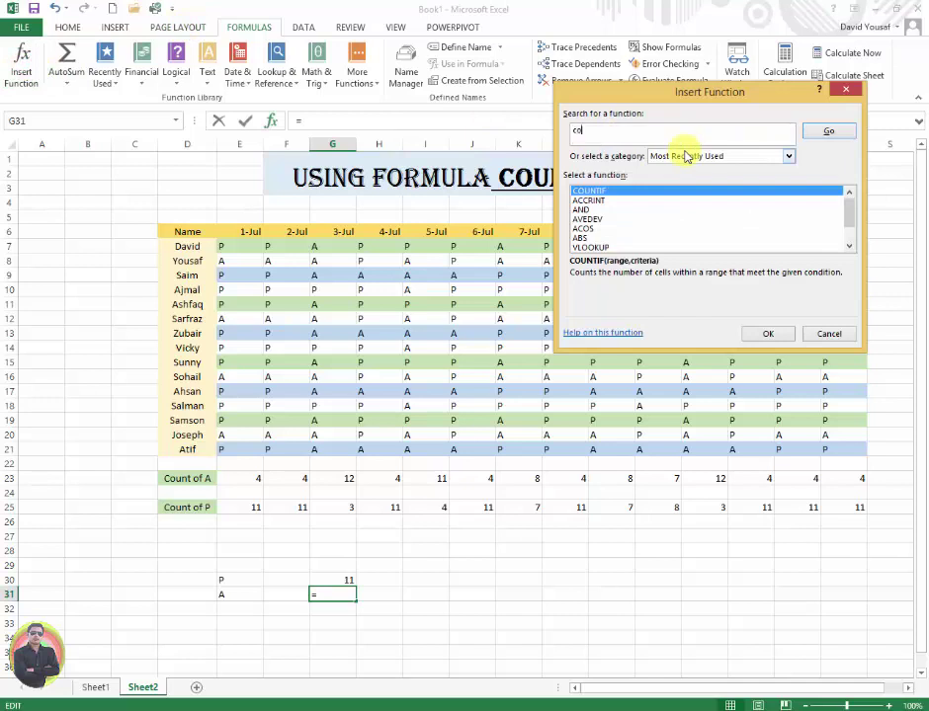
text(unti)
text(f)
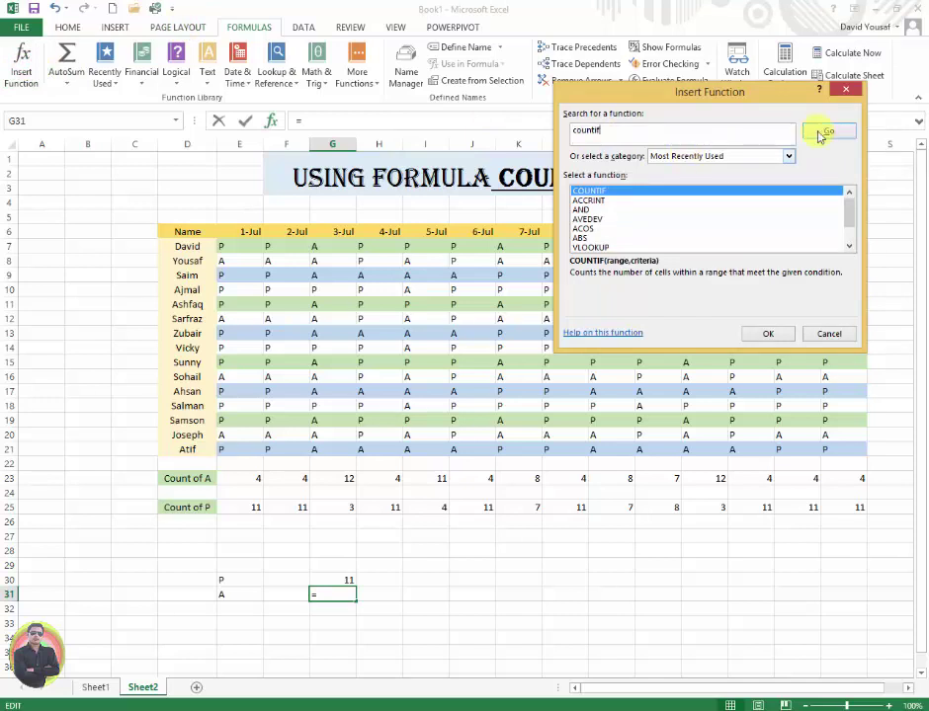
click(828, 131)
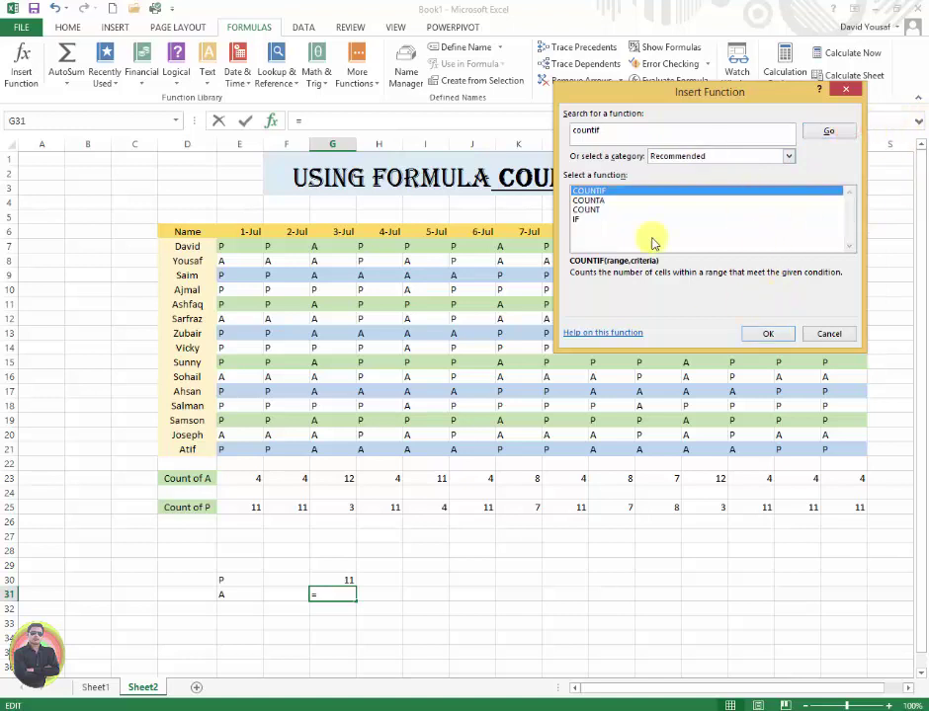
click(768, 333)
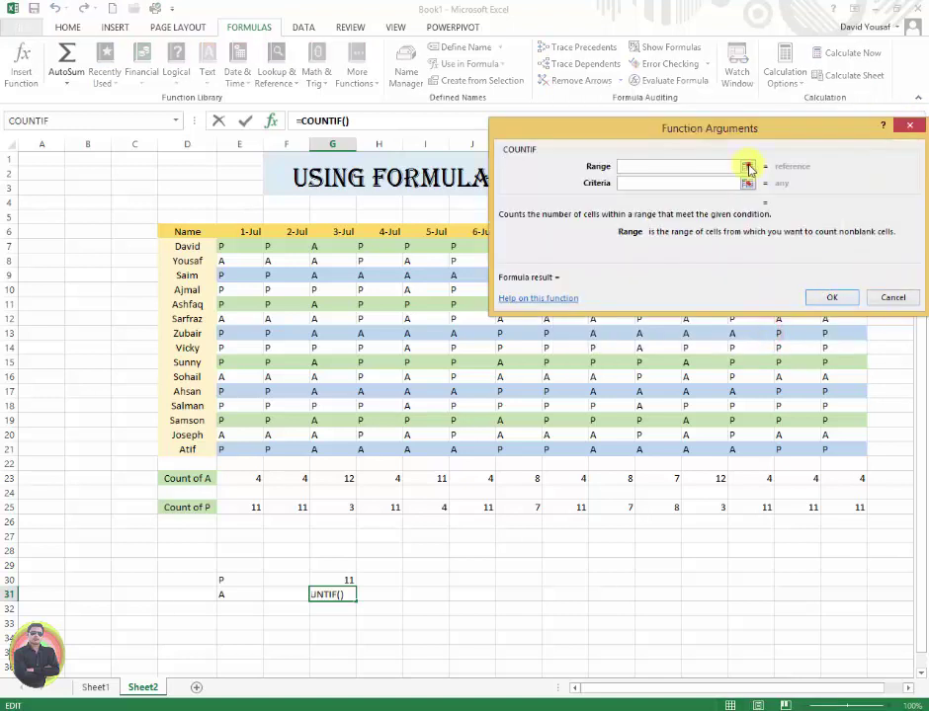
Step: Set COUNTIF range K7:K21 and criterion E31, returning 8 absences for 7-Jul
click(748, 167)
click(517, 247)
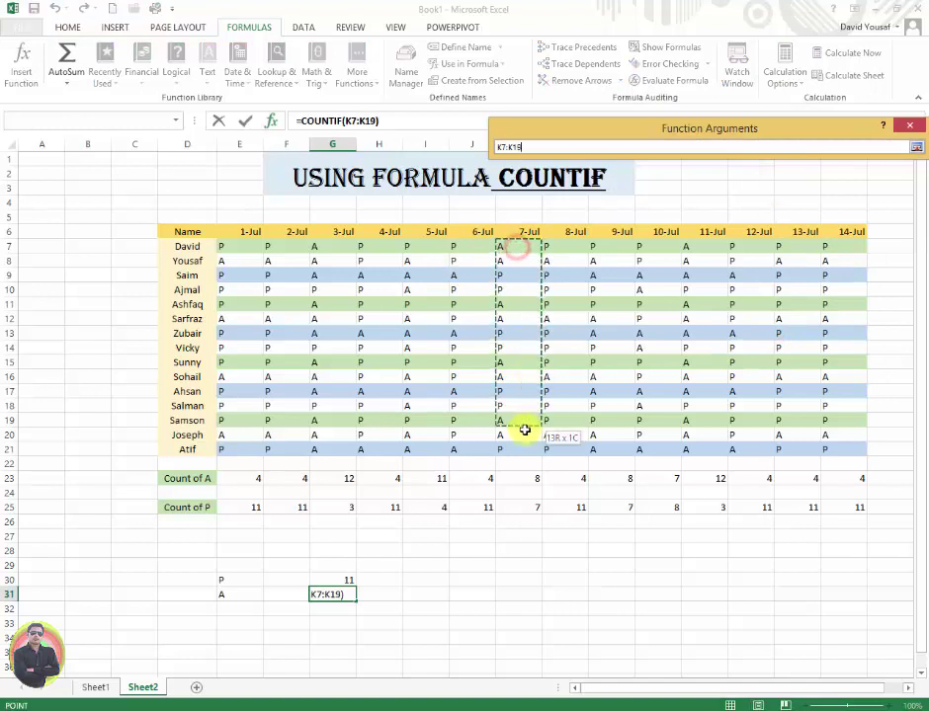
drag(517, 248, 525, 445)
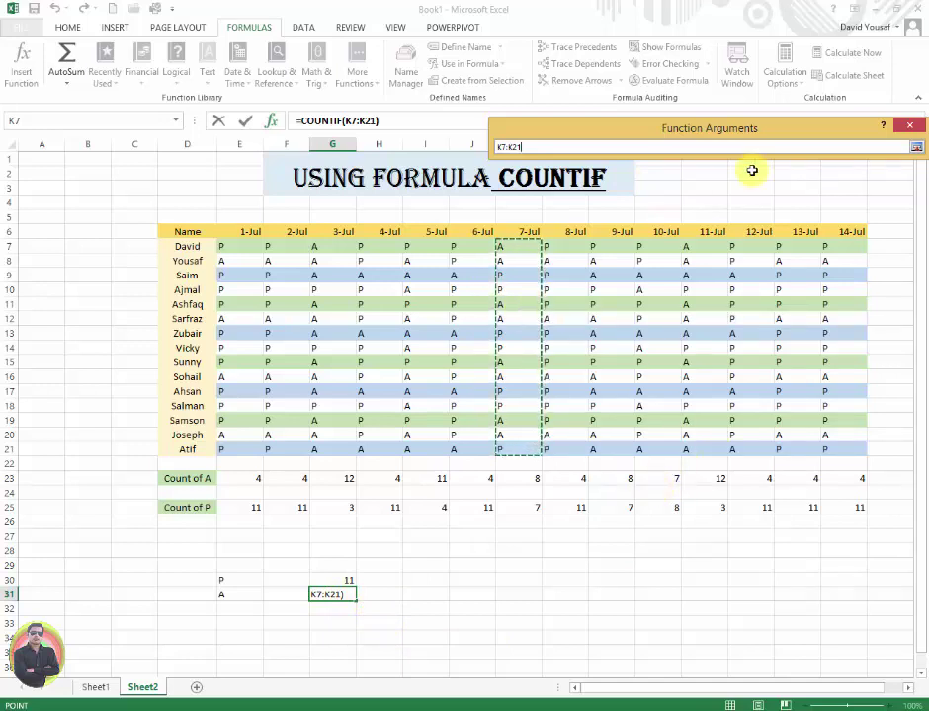
click(916, 146)
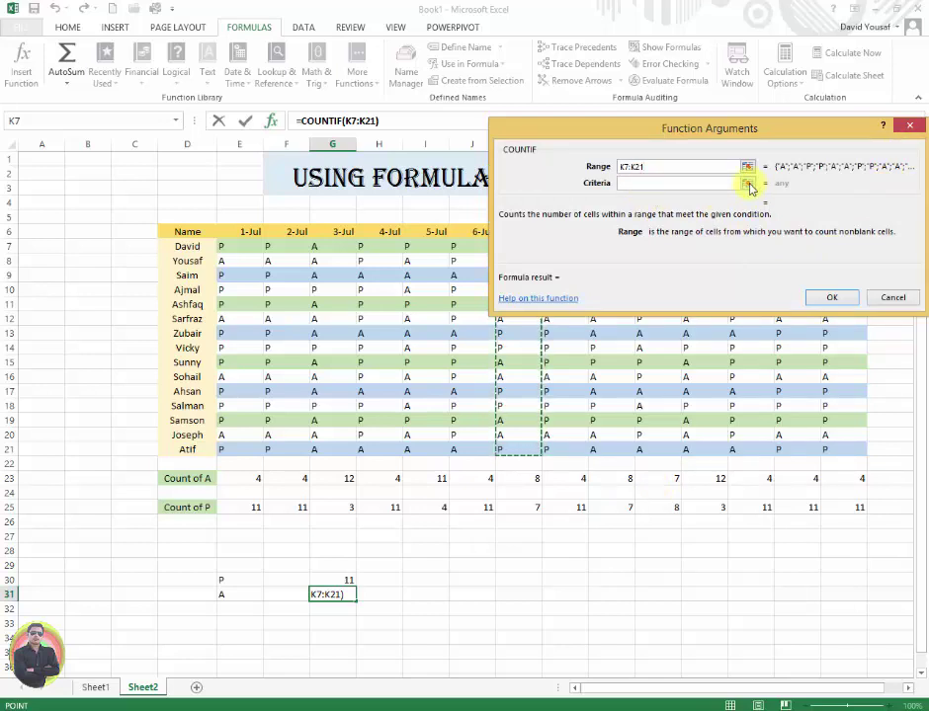
click(748, 186)
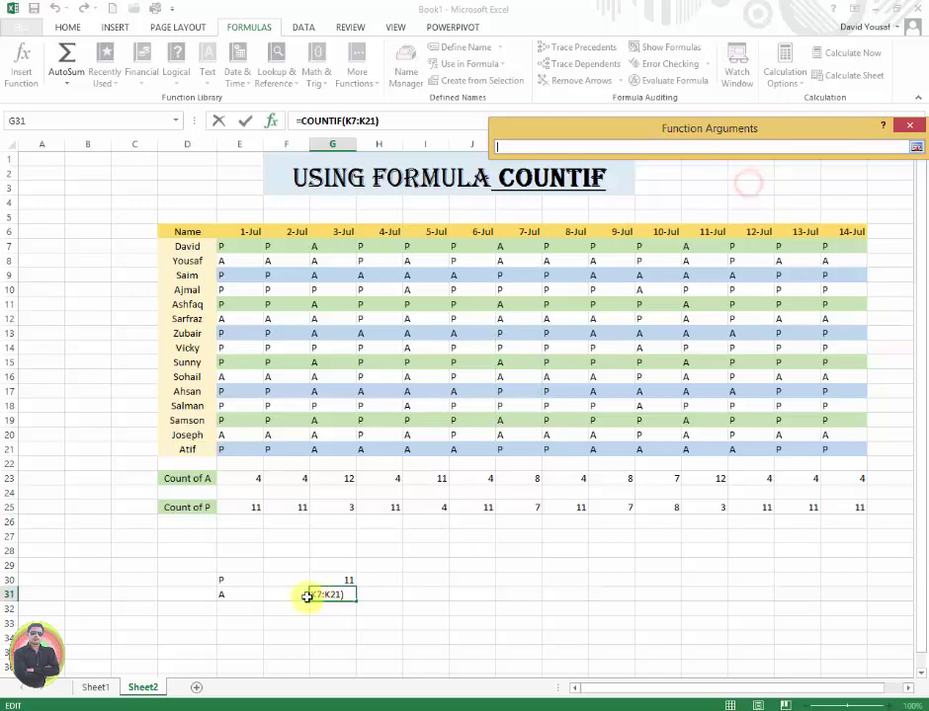
click(227, 596)
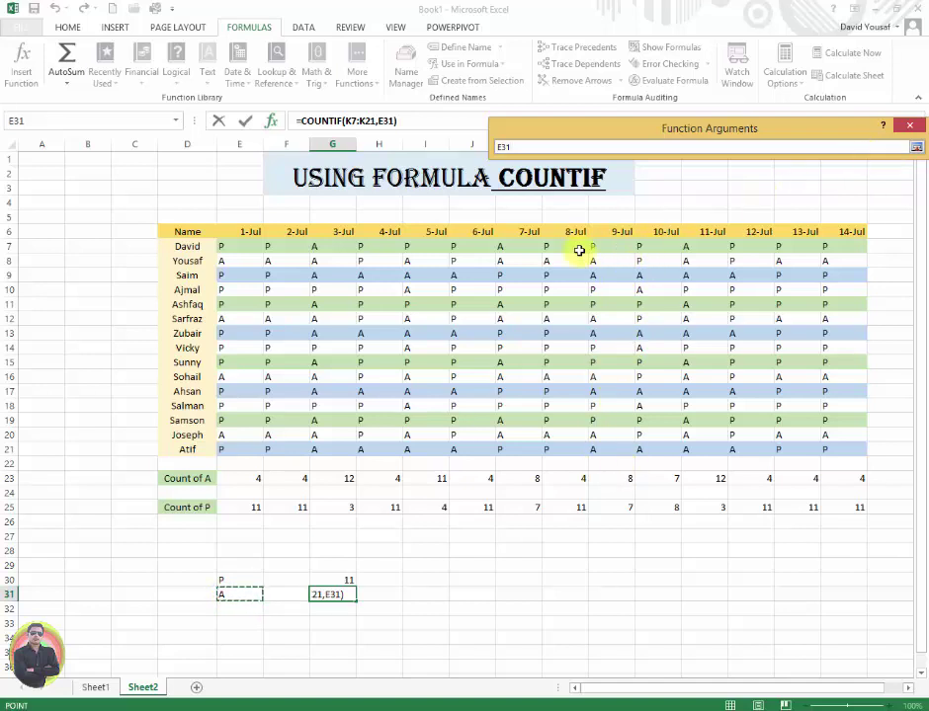
click(917, 147)
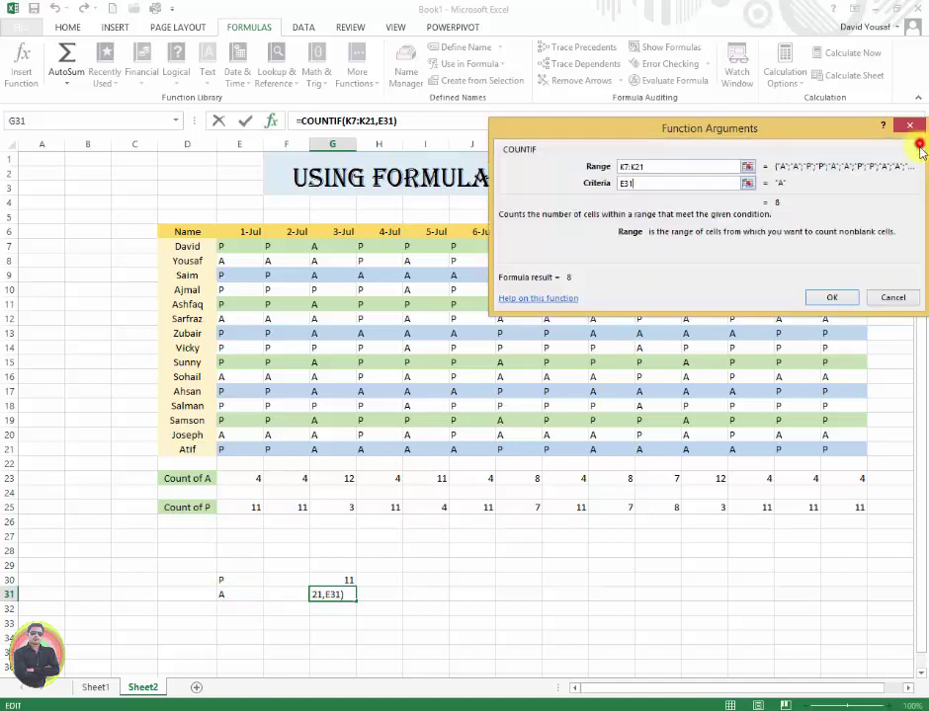
click(845, 297)
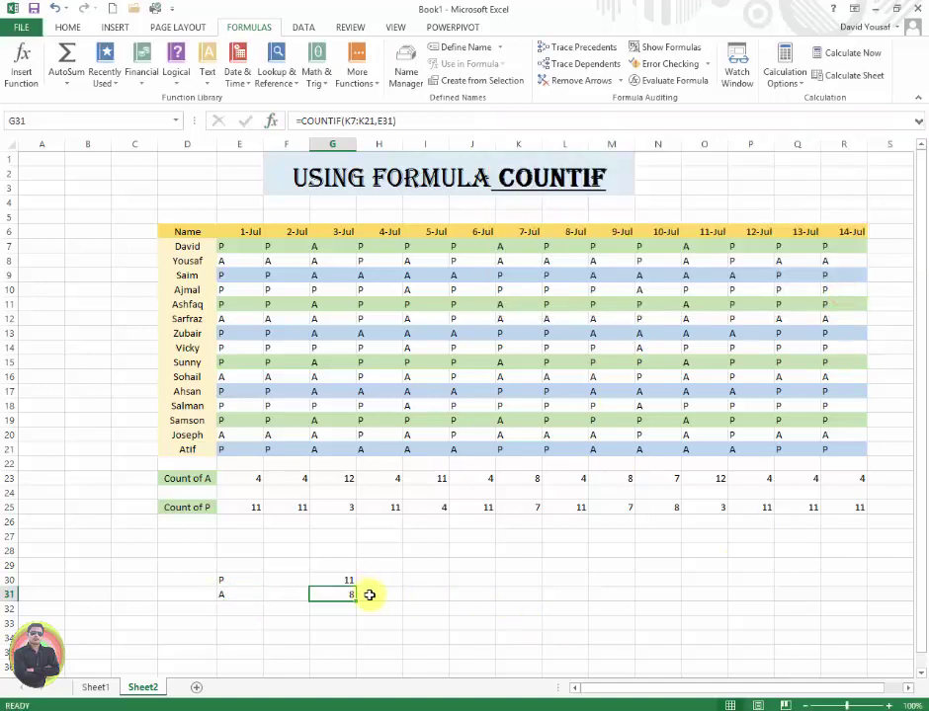